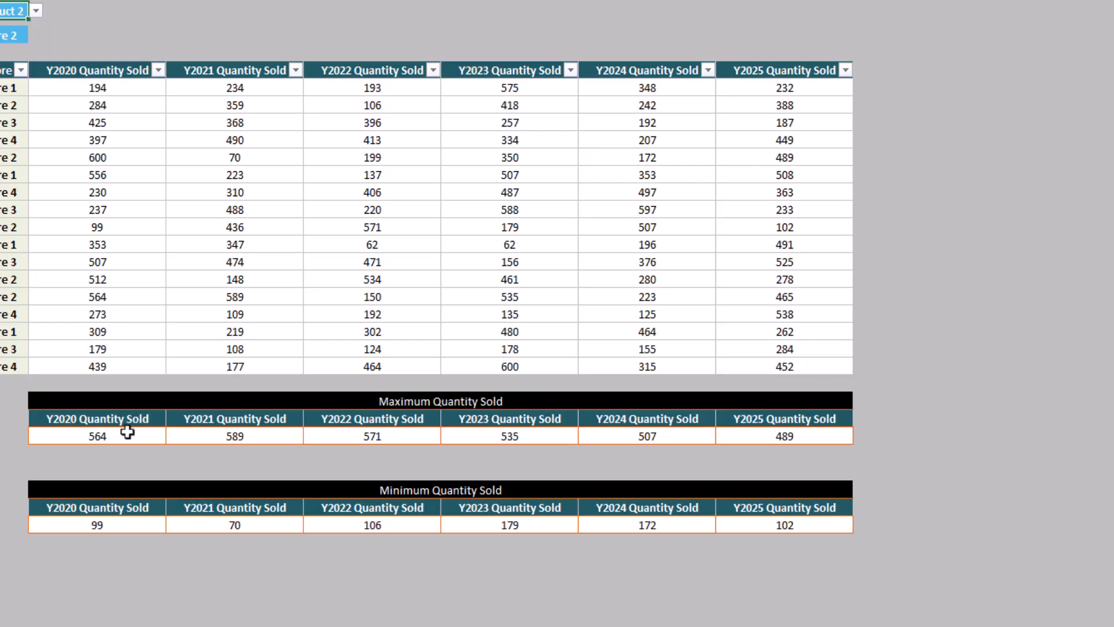
# Step: Examine the finished Maximum and Minimum Quantity Sold results and the Product and Store selector cells that drive them
pyautogui.moveTo(134, 444); pyautogui.dragTo(645, 472)
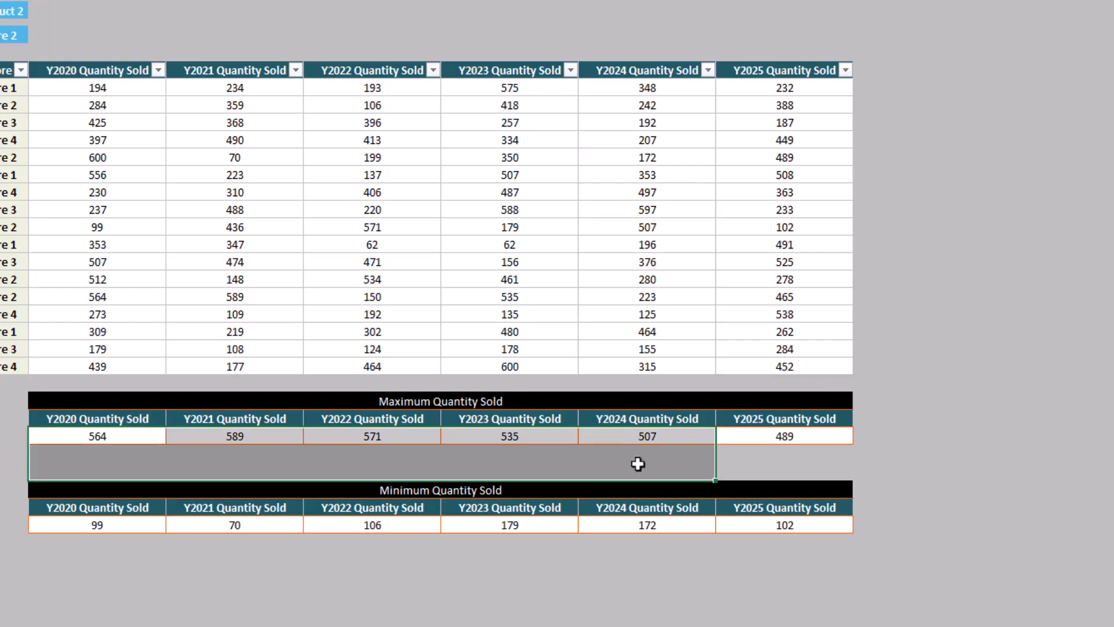
pyautogui.click(379, 506)
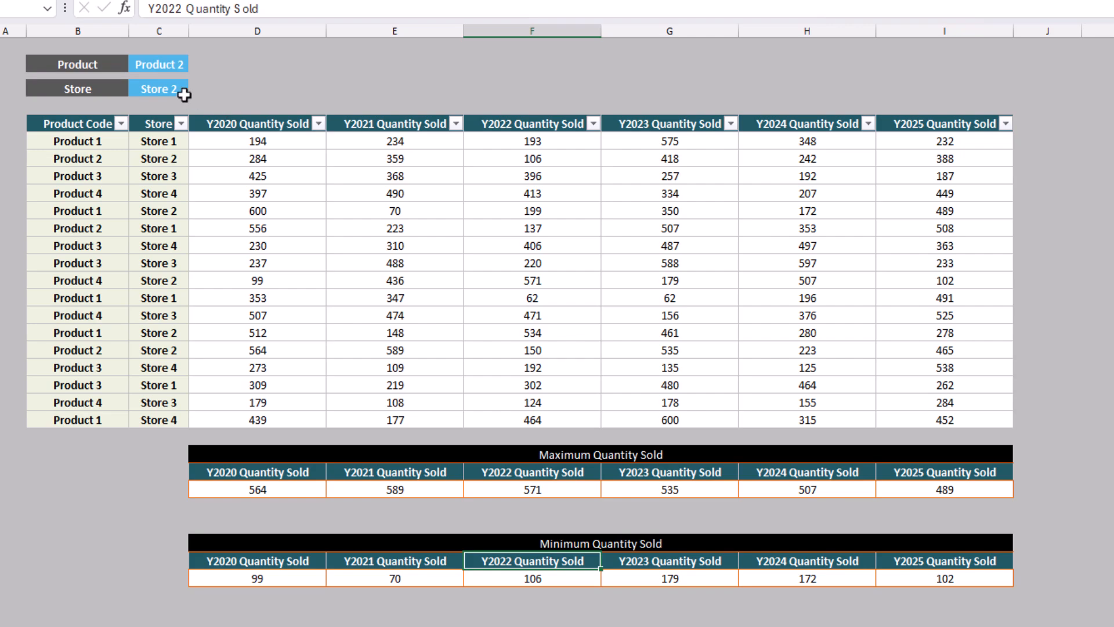
pyautogui.click(174, 89)
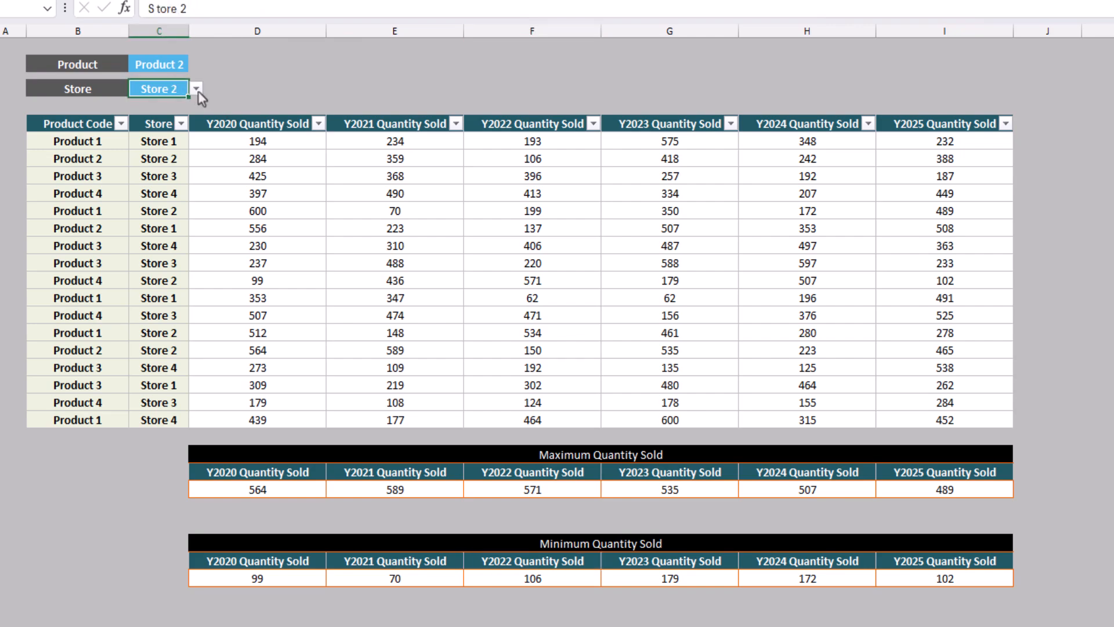
pyautogui.click(178, 69)
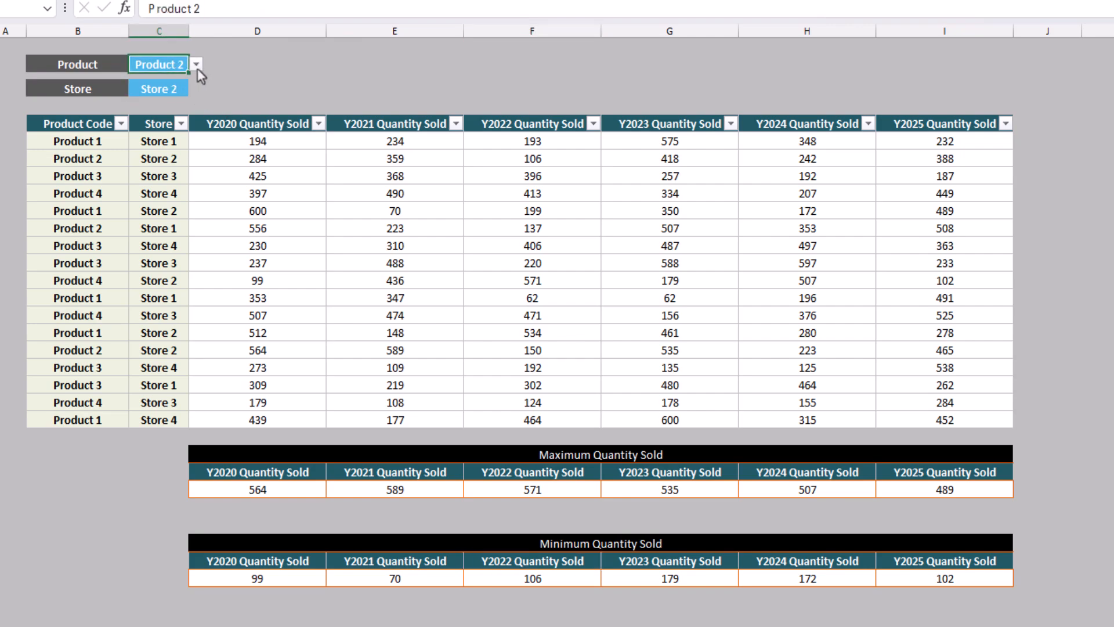
pyautogui.click(197, 65)
pyautogui.click(168, 82)
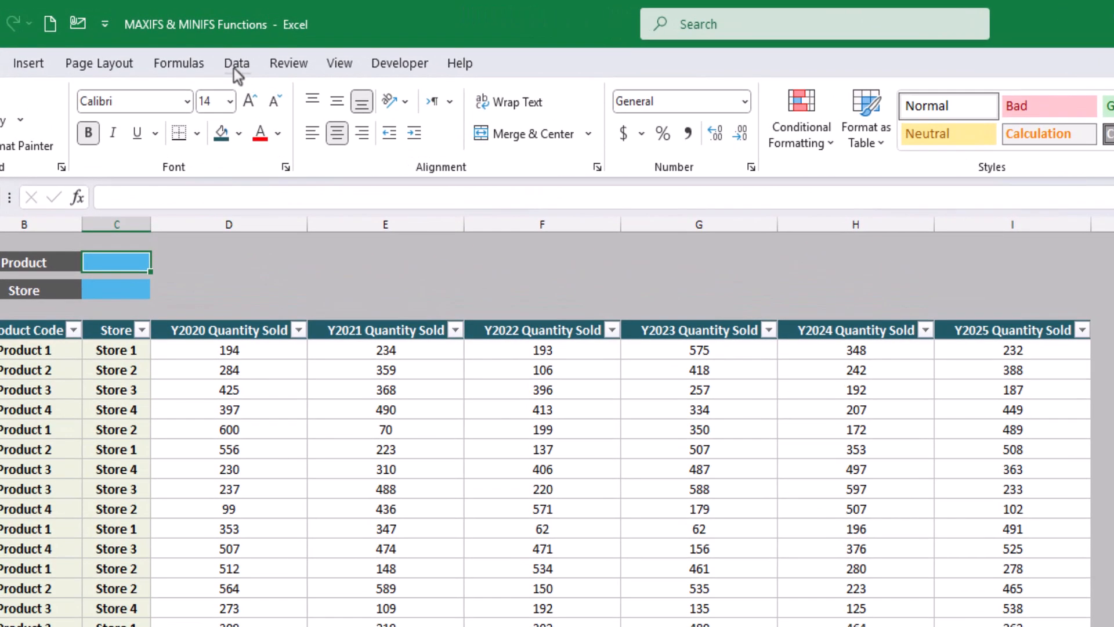
# Step: Add a dropdown list to the Product cell C2 using data validation with the source =Sheet1!$D$1:$D$4, and check its options
pyautogui.click(209, 39)
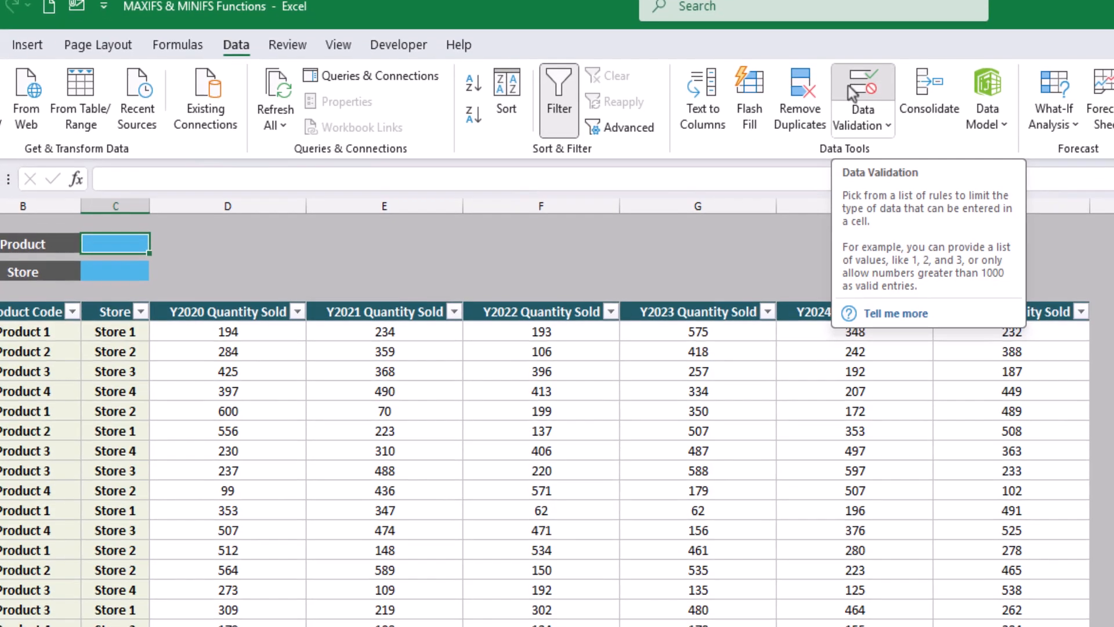
pyautogui.click(853, 114)
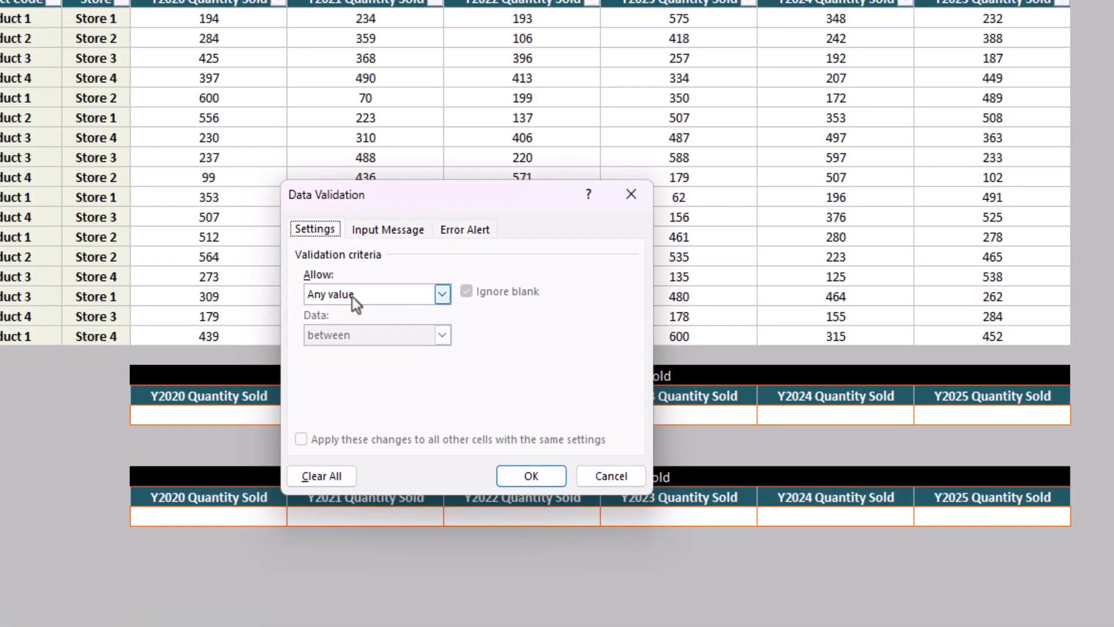
pyautogui.click(352, 297)
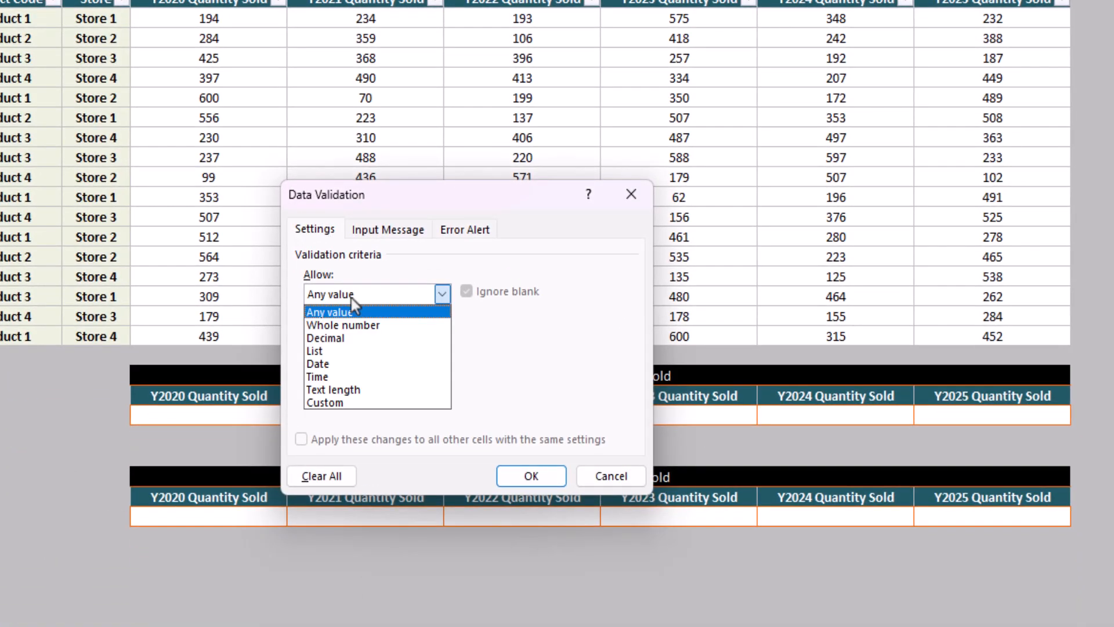
pyautogui.click(329, 354)
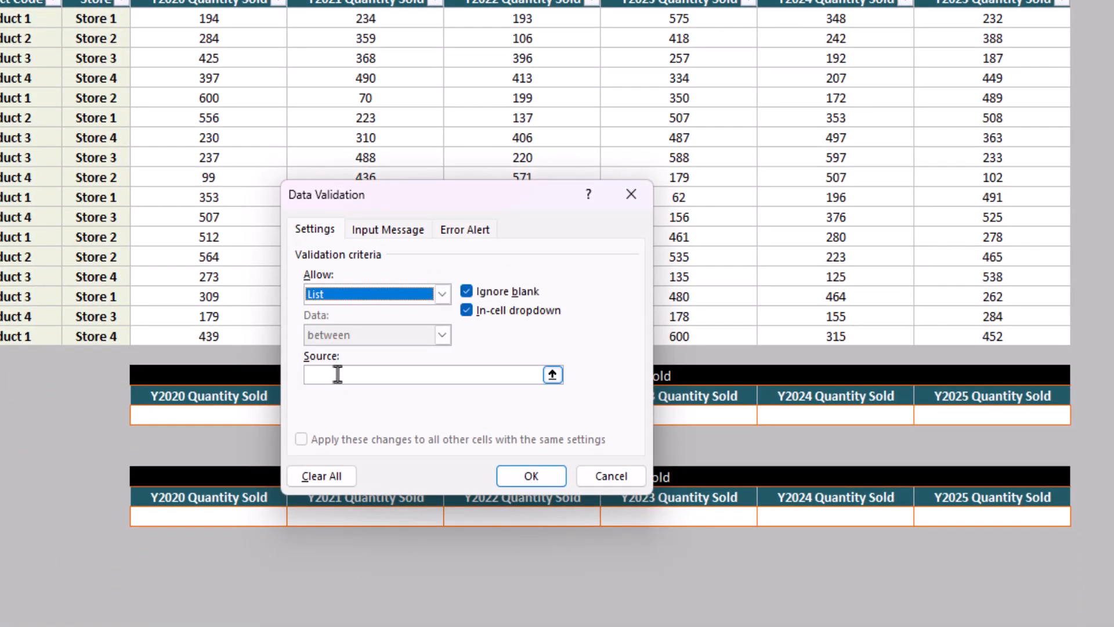
pyautogui.click(337, 374)
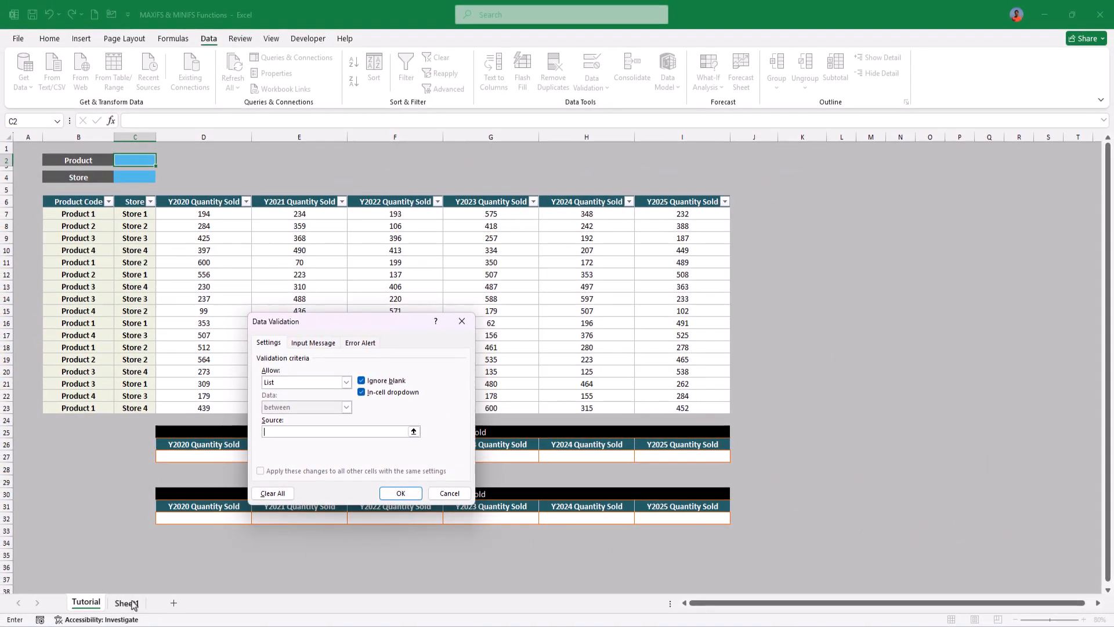
pyautogui.click(123, 605)
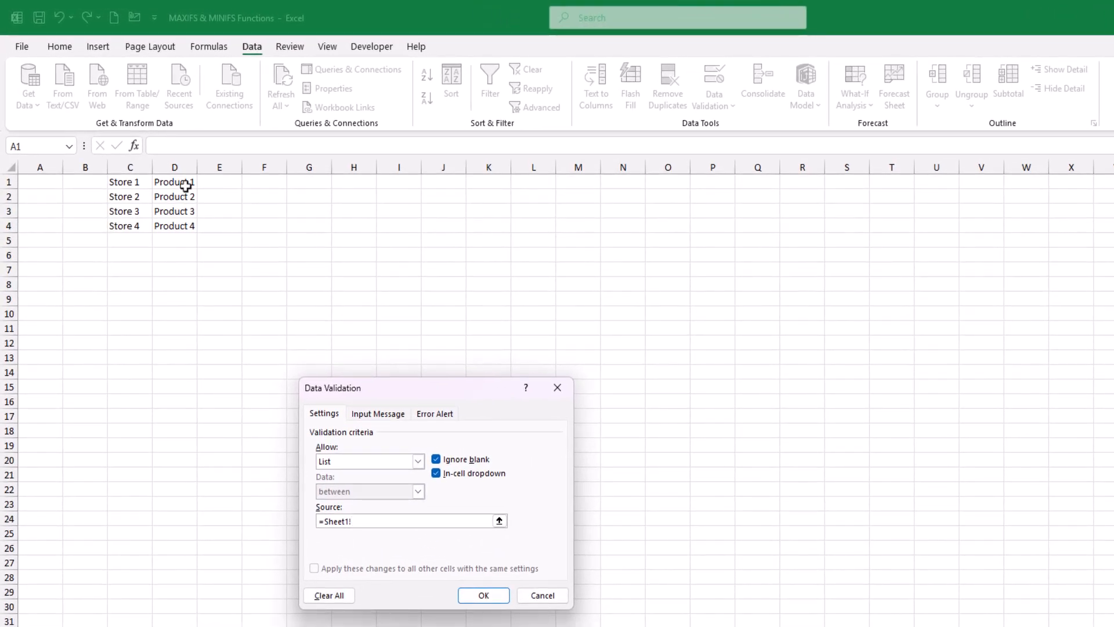
pyautogui.click(181, 185)
pyautogui.hotkey('ctrl', 'shift', 'Down')
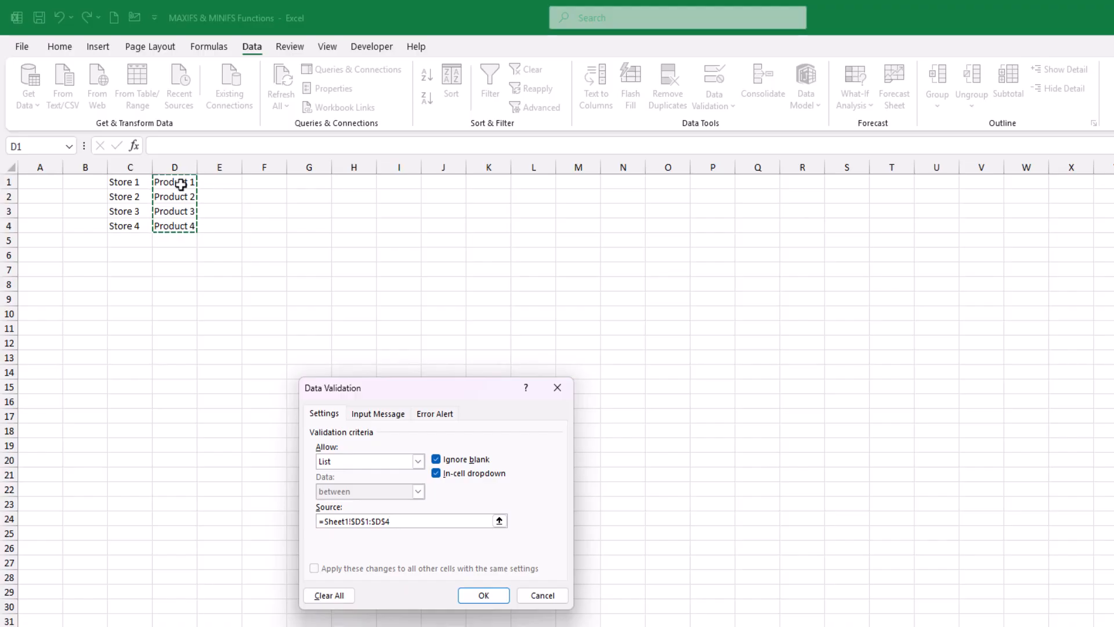
pyautogui.press('Return')
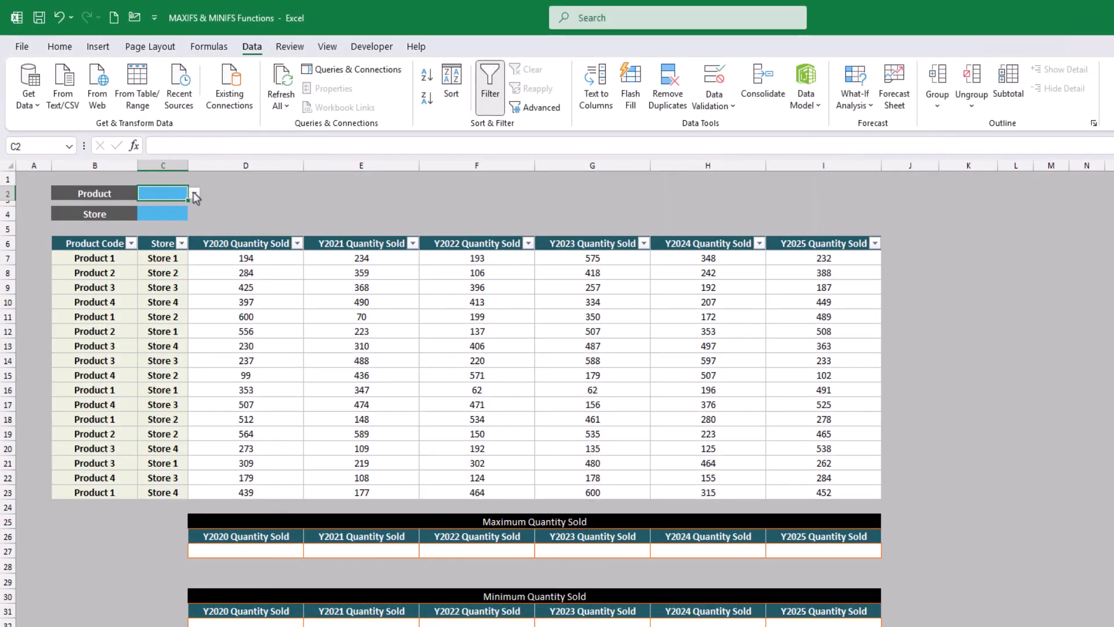
pyautogui.click(194, 193)
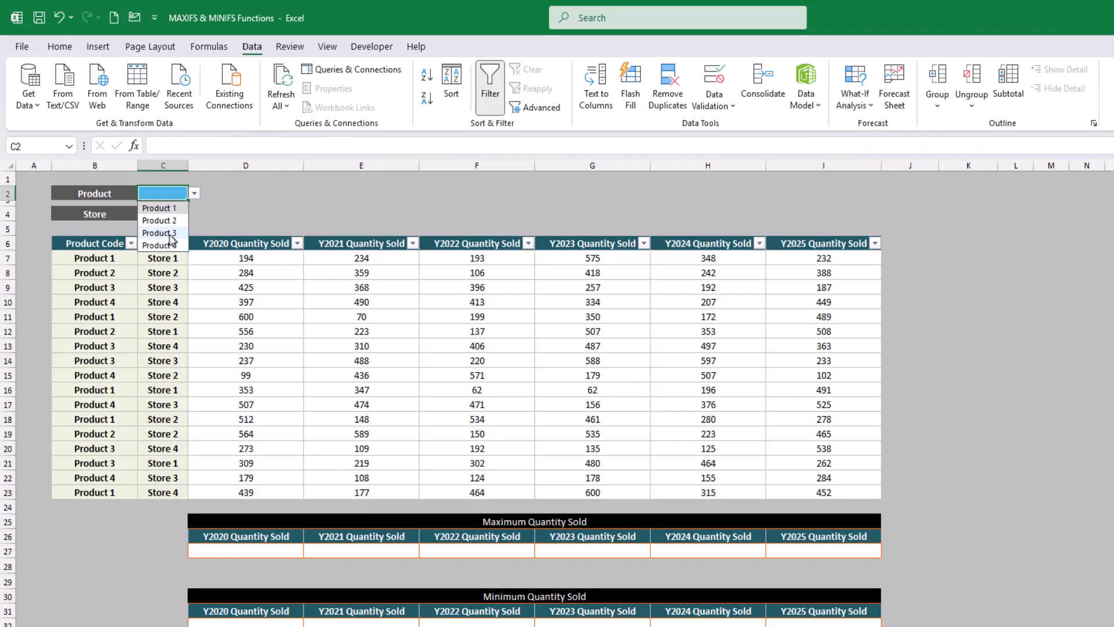
# Step: Add a dropdown list to the Store cell C4 using data validation with cells C1:C4 of Sheet1 as source
pyautogui.click(164, 213)
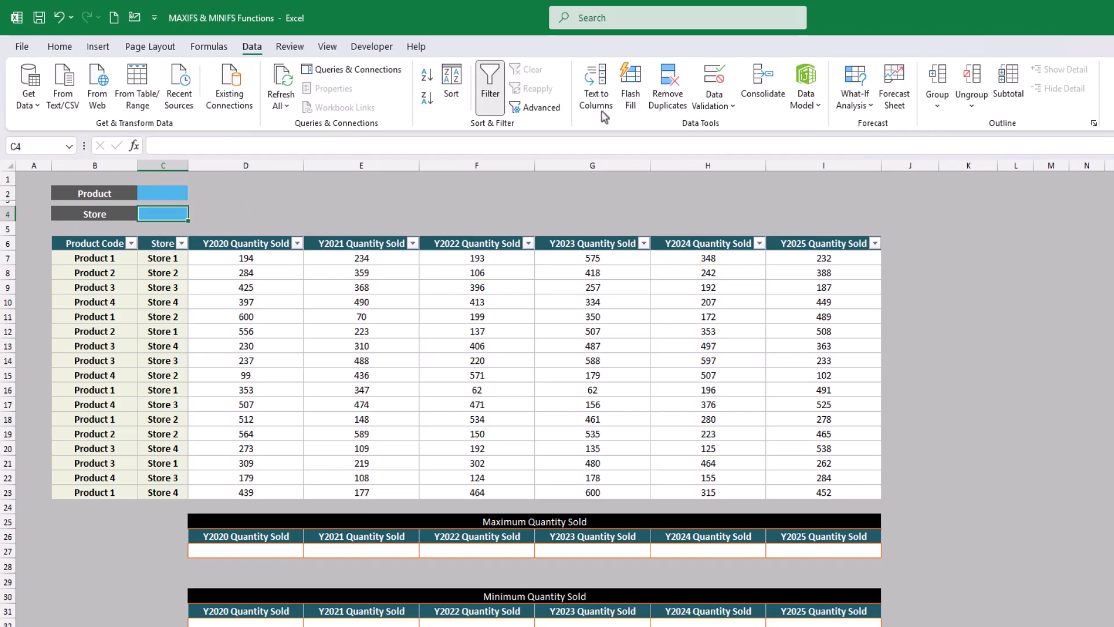
pyautogui.click(709, 90)
pyautogui.click(378, 460)
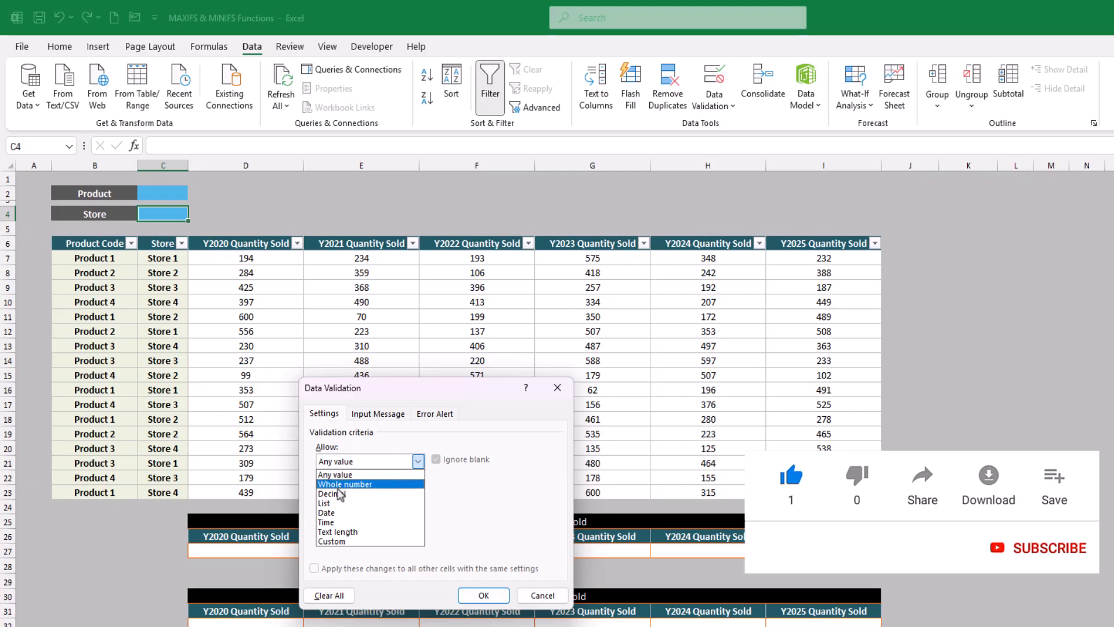
pyautogui.click(325, 503)
pyautogui.click(332, 517)
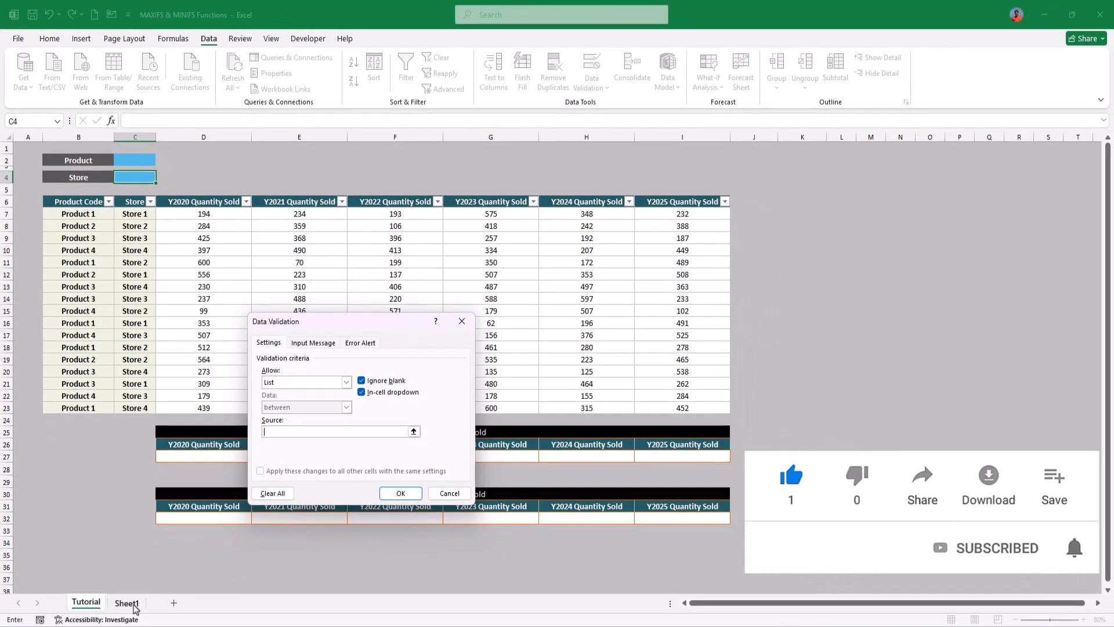
pyautogui.click(127, 602)
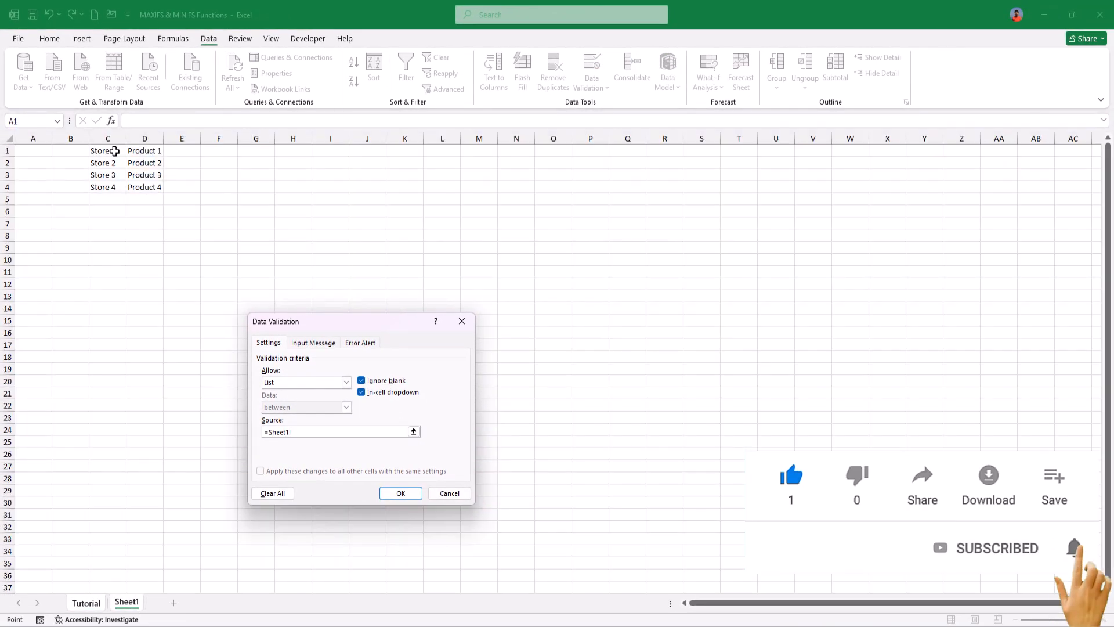
pyautogui.moveTo(114, 150); pyautogui.dragTo(116, 187)
pyautogui.press('Return')
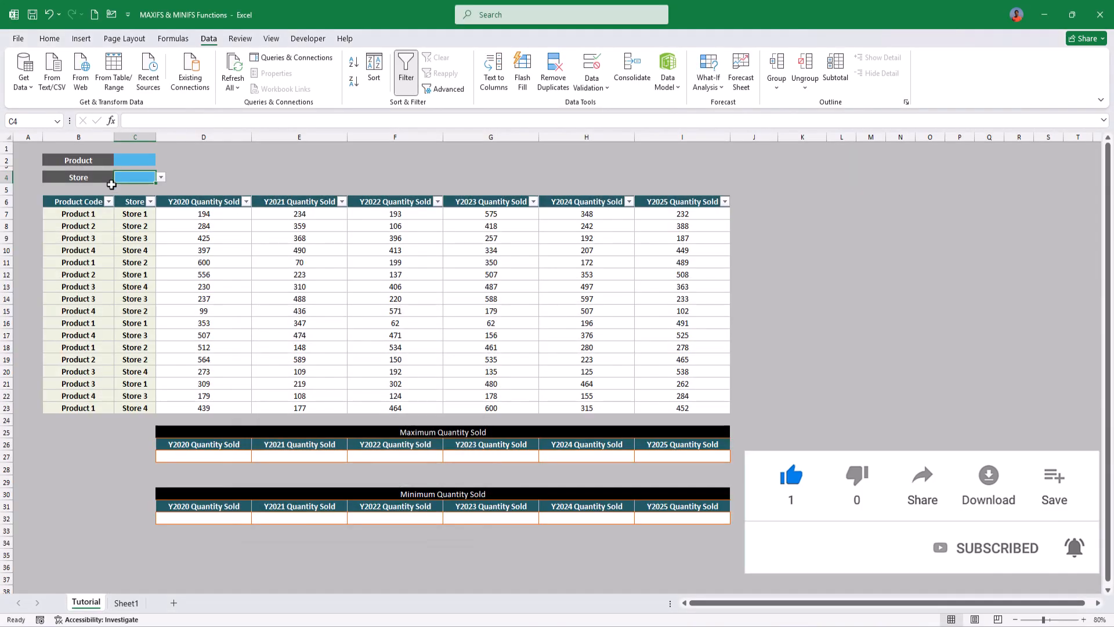
# Step: Choose Store 2 in the Store dropdown and Product 3 in the Product dropdown
pyautogui.click(159, 179)
pyautogui.click(145, 199)
pyautogui.click(145, 159)
pyautogui.click(161, 160)
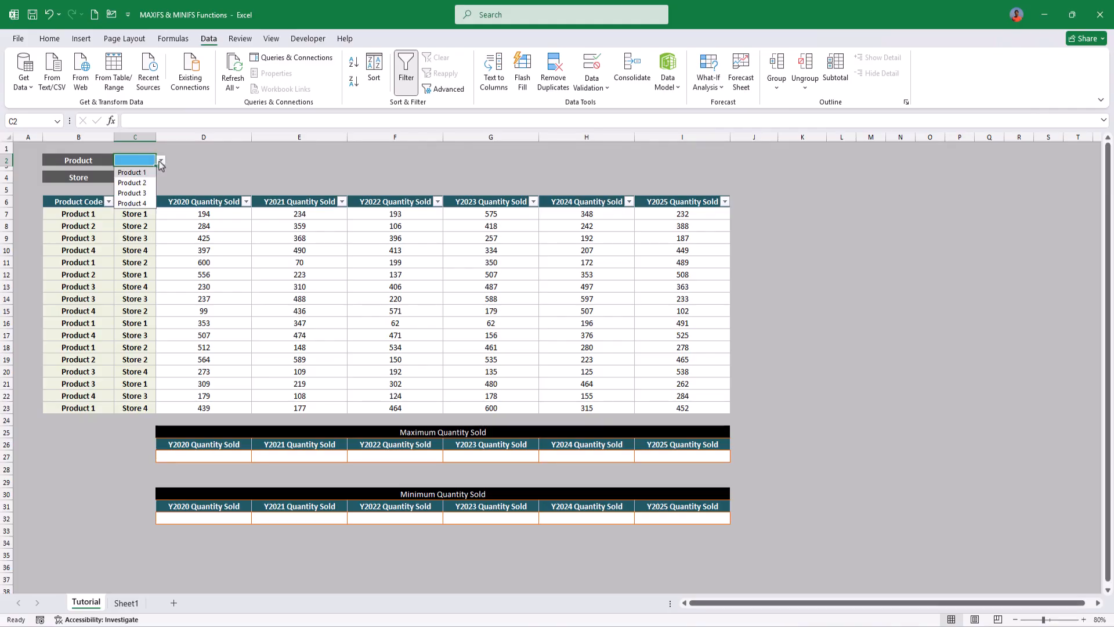
pyautogui.click(142, 194)
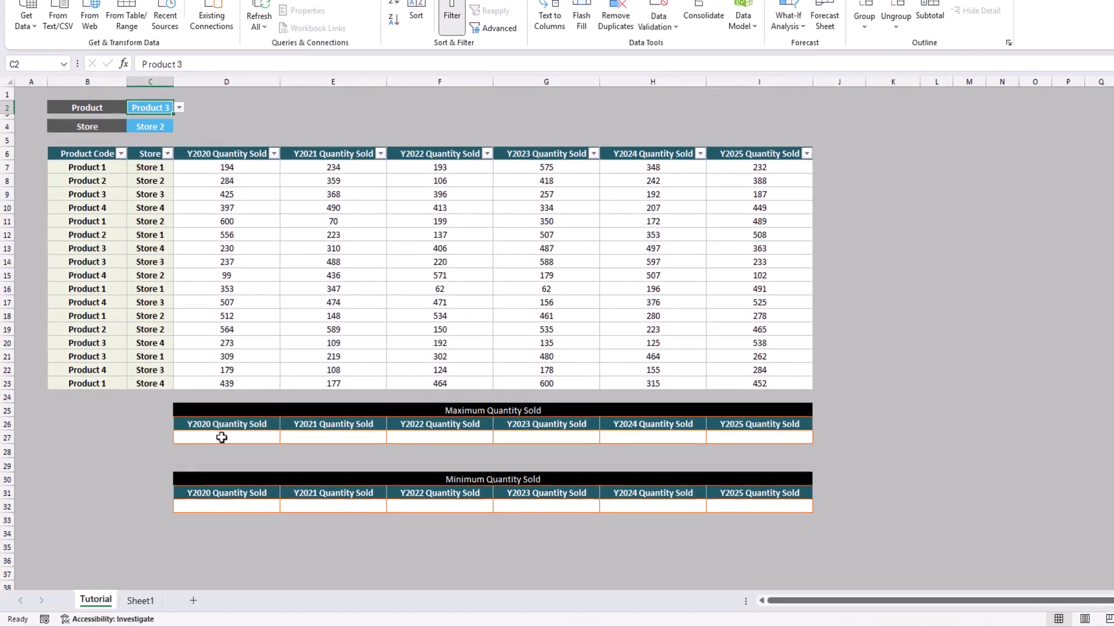
# Step: Begin the Y2020 maximum formula in cell D27 with an IF function nested inside MAX
pyautogui.click(220, 439)
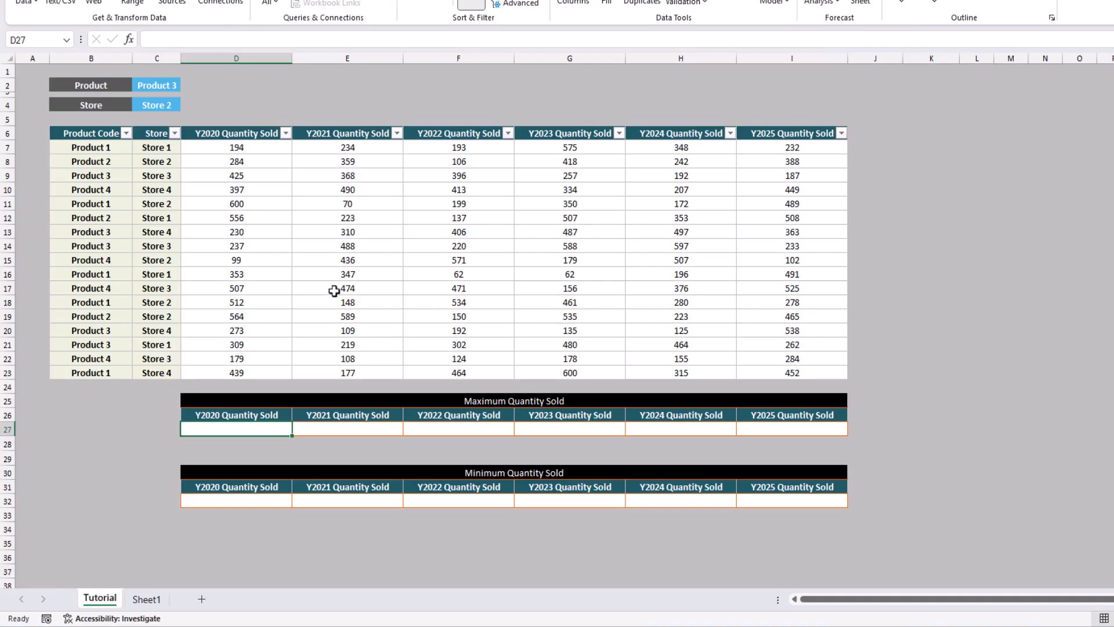
pyautogui.write('=')
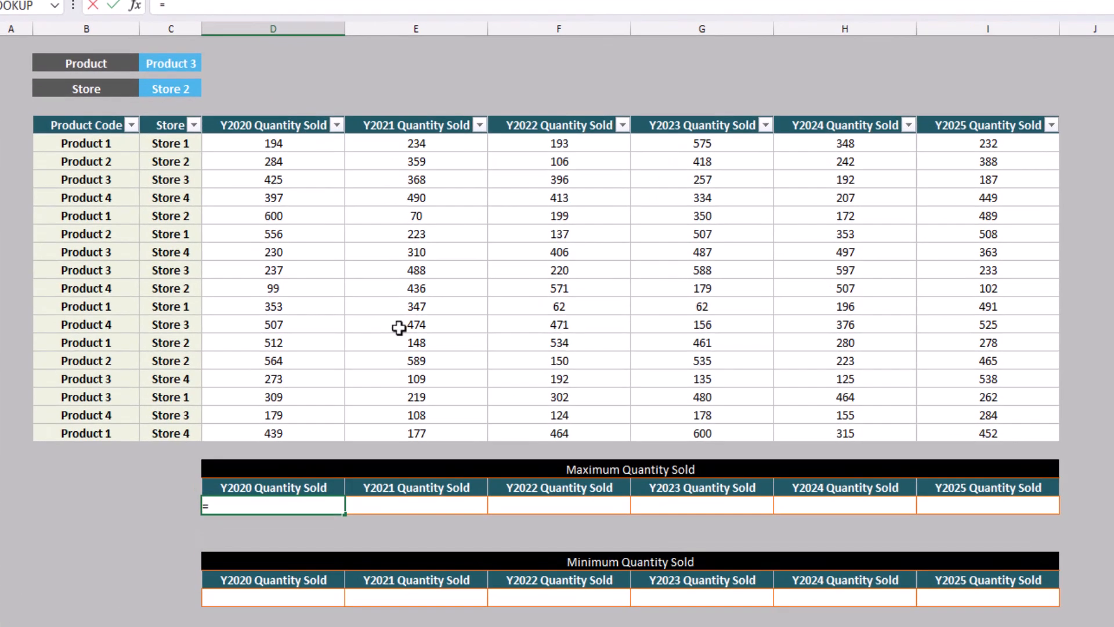
pyautogui.write('max')
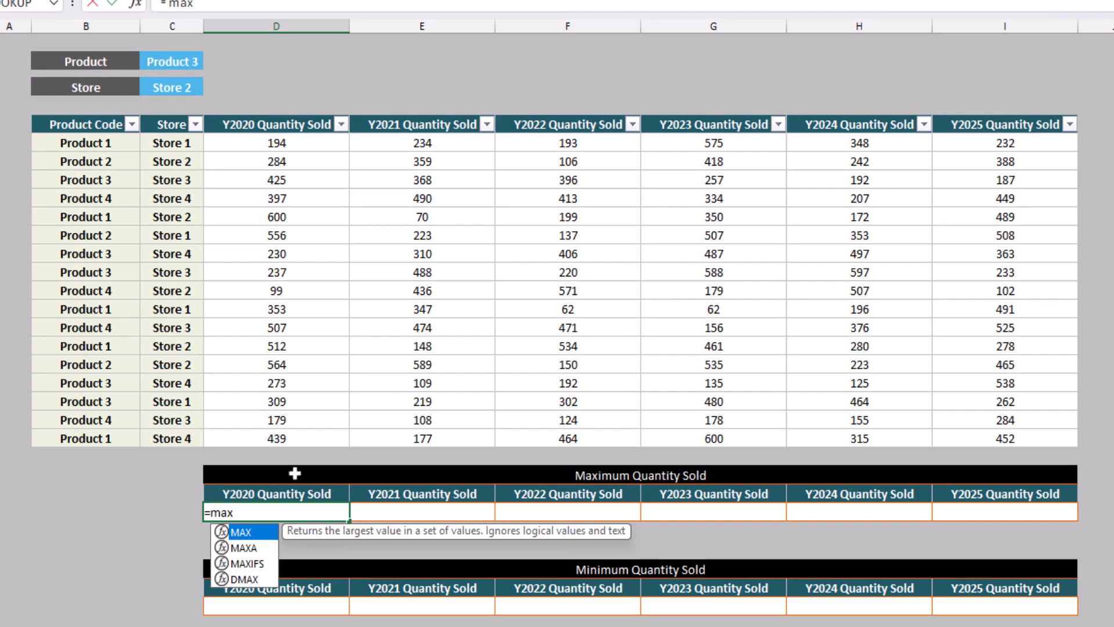
pyautogui.press('Tab')
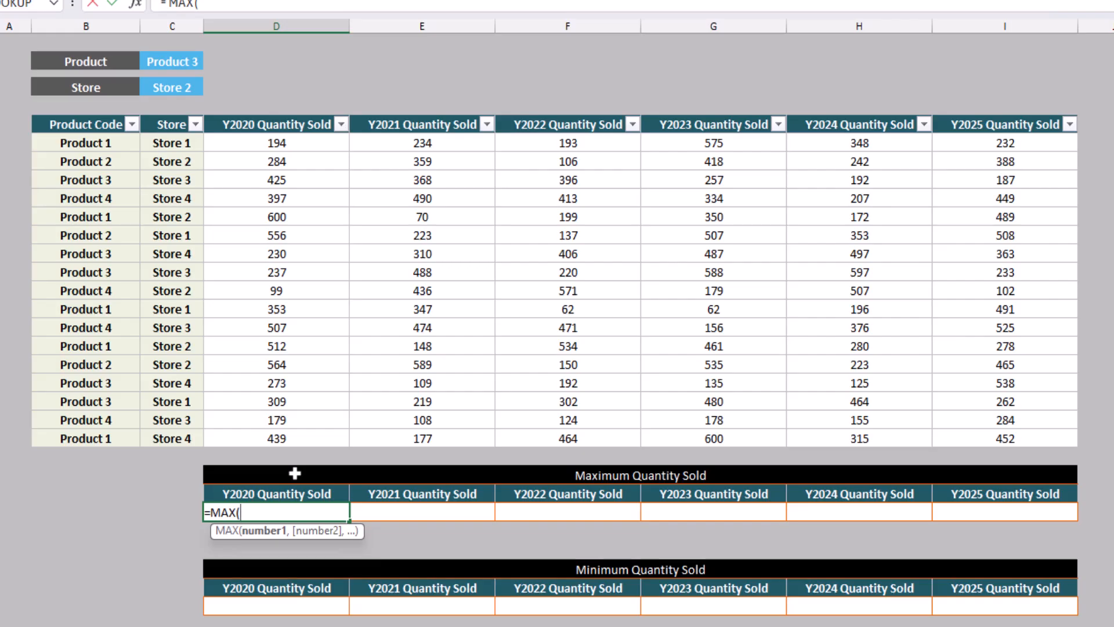
pyautogui.write('if')
pyautogui.press('Tab')
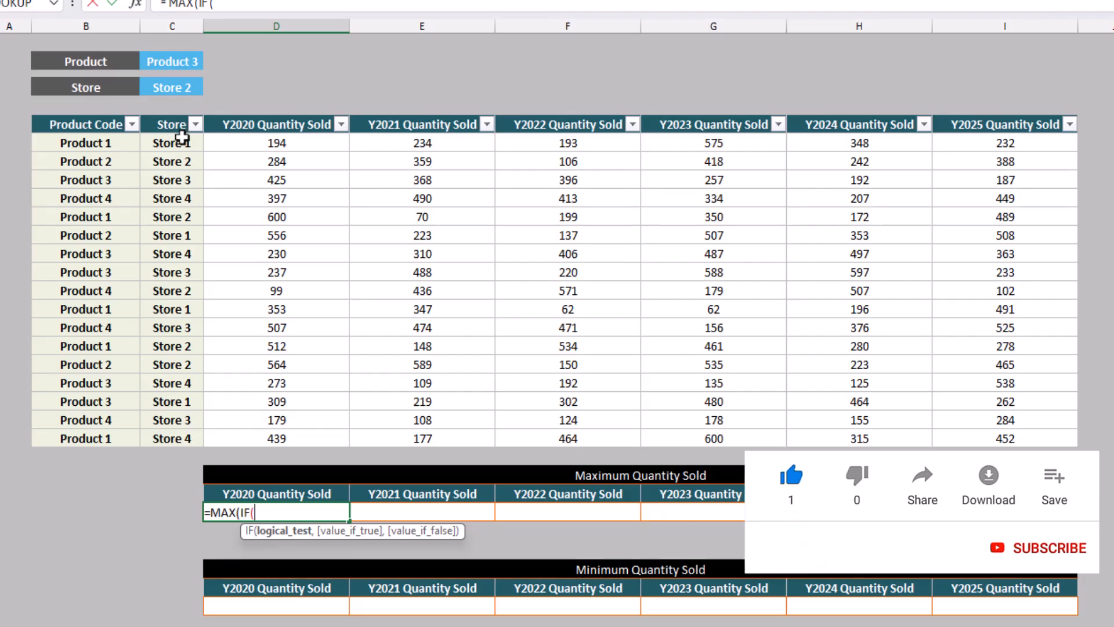
# Step: Set the IF condition to $C$7:$C$23=$C$4 with absolute references, comparing the Store column with the selected store
pyautogui.moveTo(177, 142); pyautogui.dragTo(165, 429)
pyautogui.press('F4')
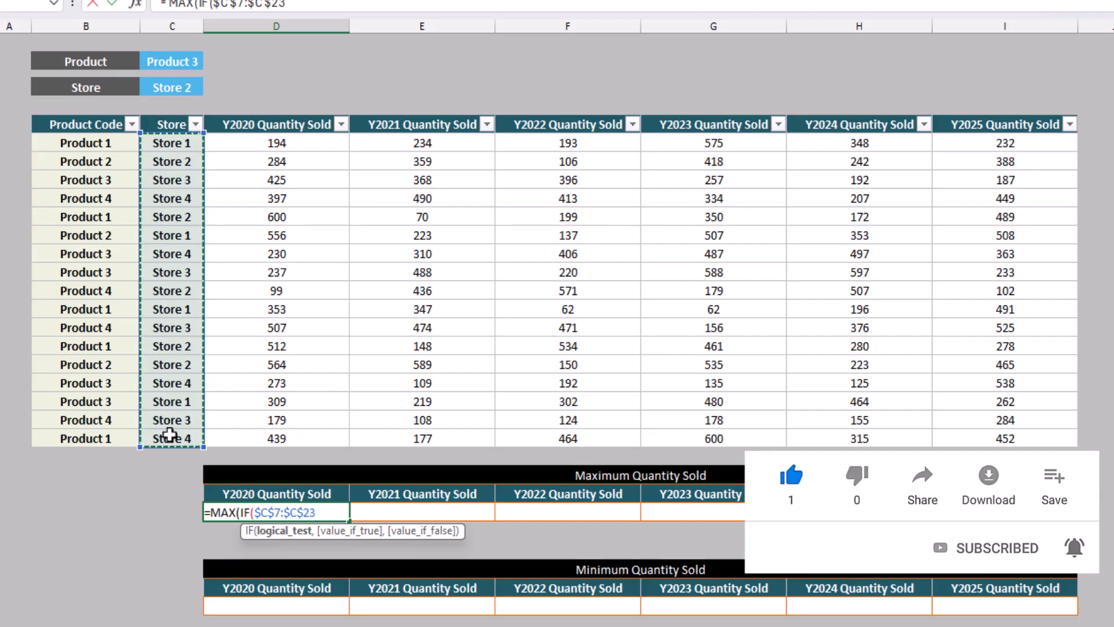
pyautogui.write('=')
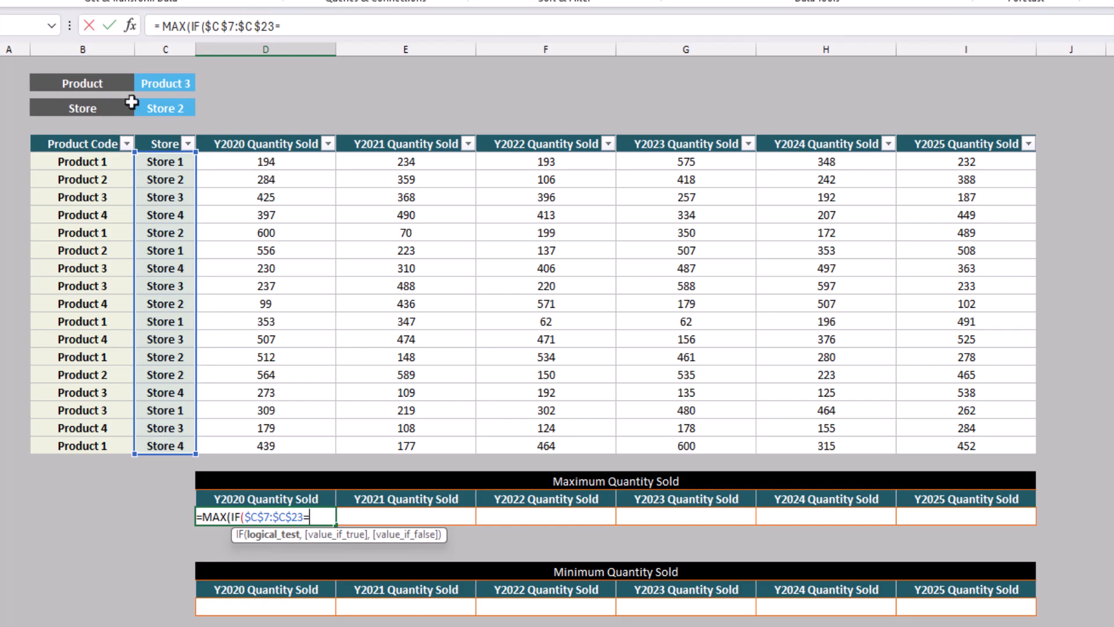
pyautogui.click(161, 112)
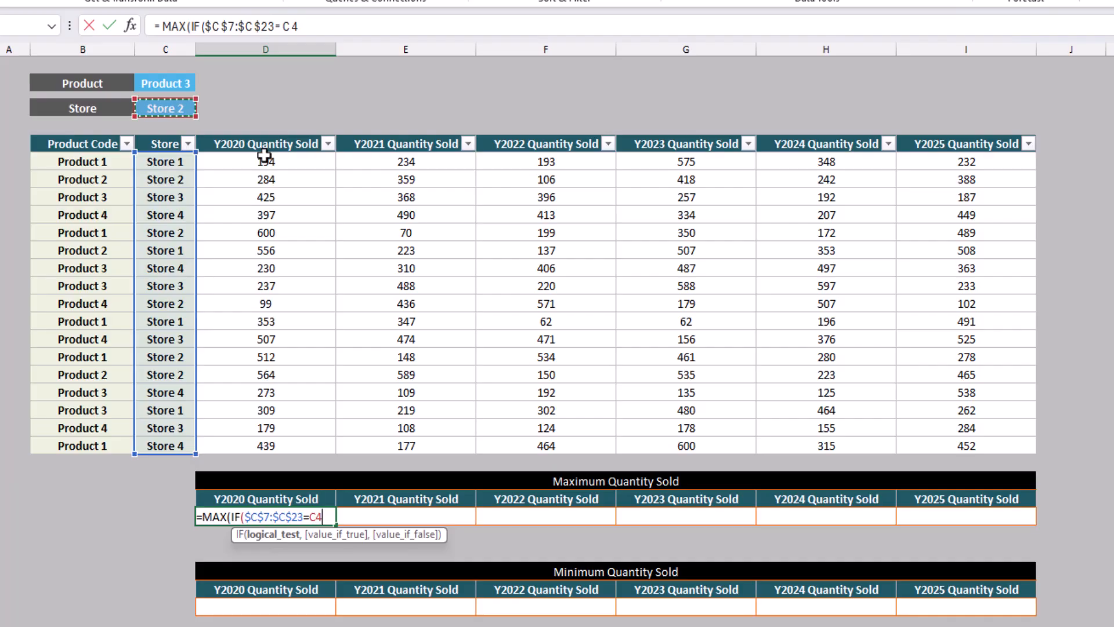
pyautogui.press('F4')
pyautogui.write(',')
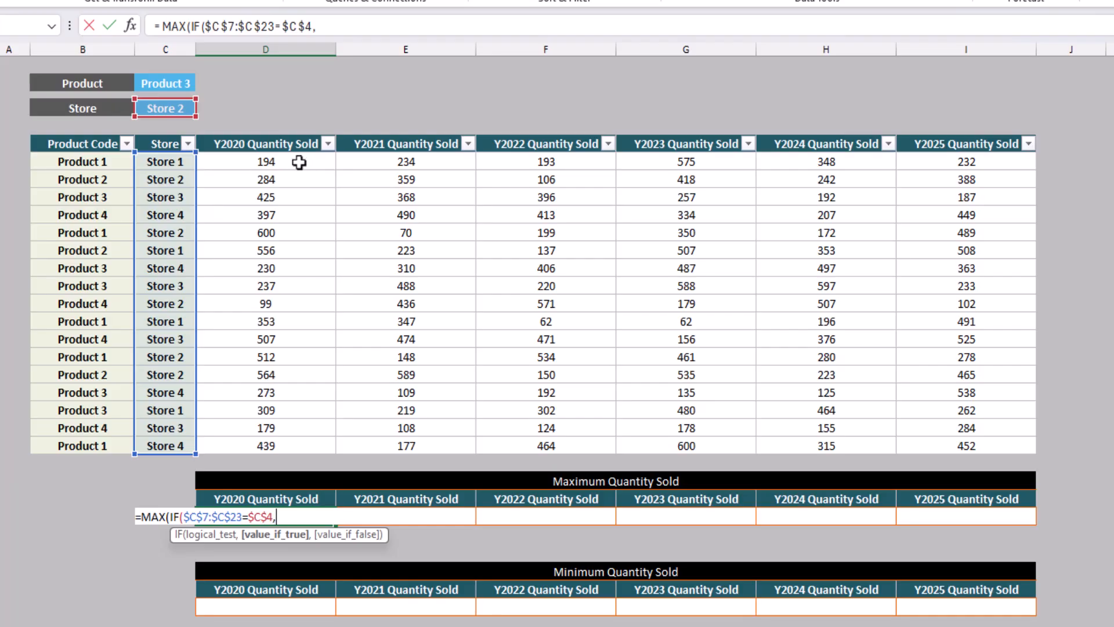
# Step: Return D7:D23 when the condition is true, enter the formula as an array formula, and fill it across to I27
pyautogui.moveTo(301, 164); pyautogui.dragTo(260, 439)
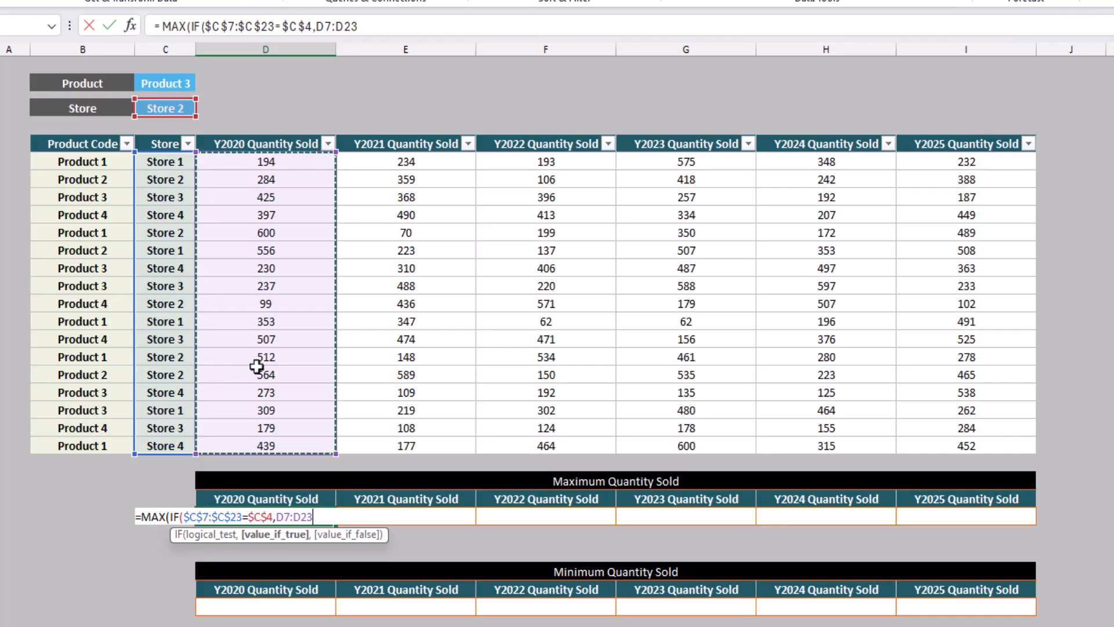
pyautogui.write(')')
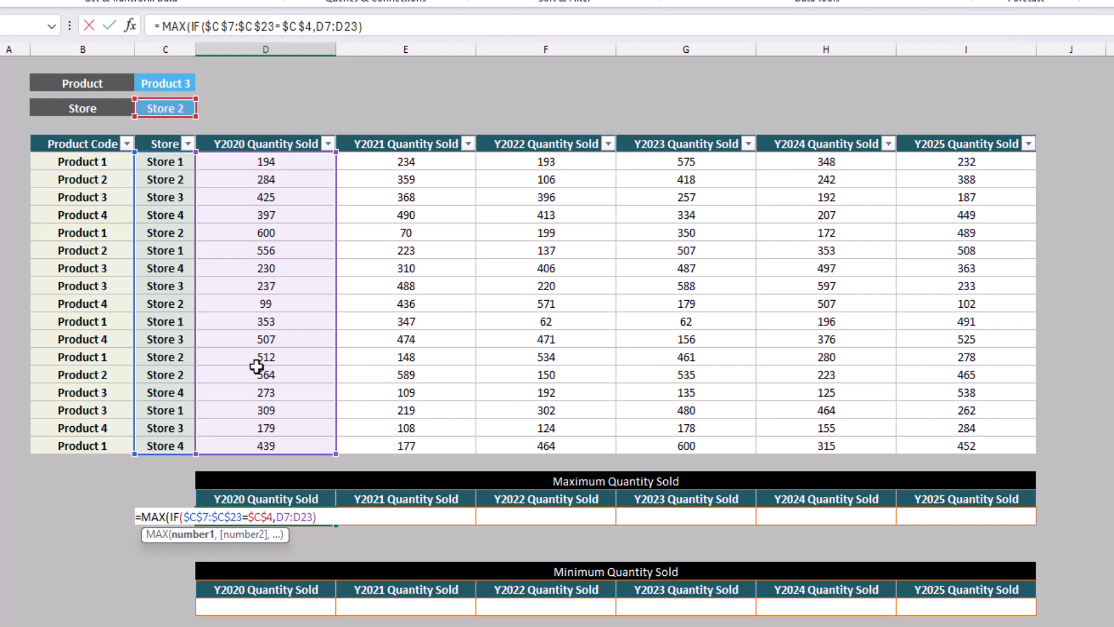
pyautogui.write(')')
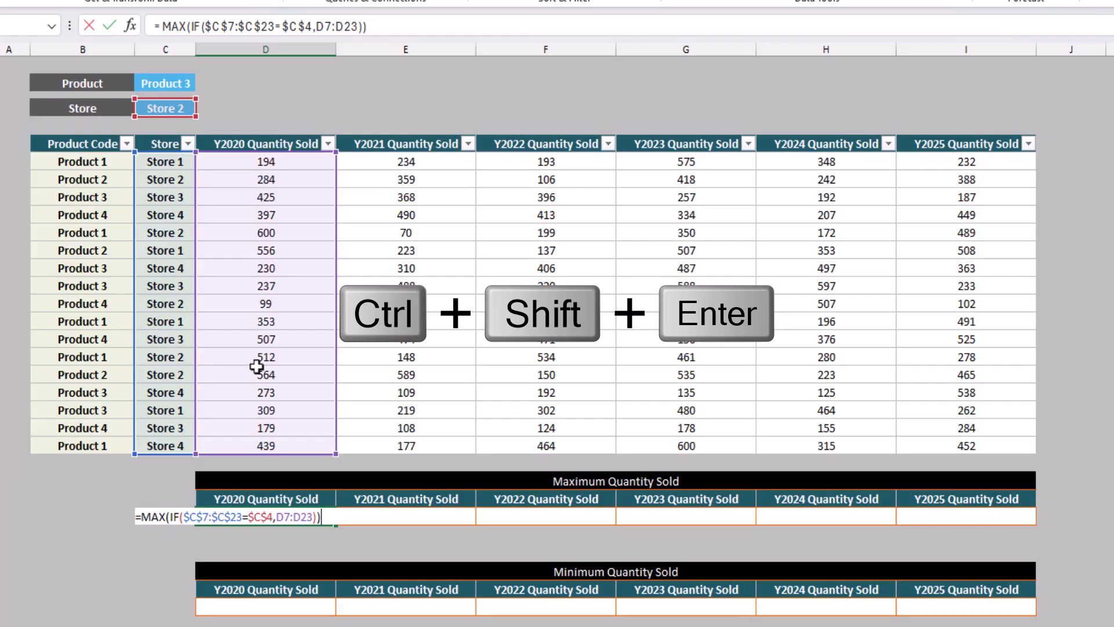
pyautogui.hotkey('ctrl', 'shift', 'Return')
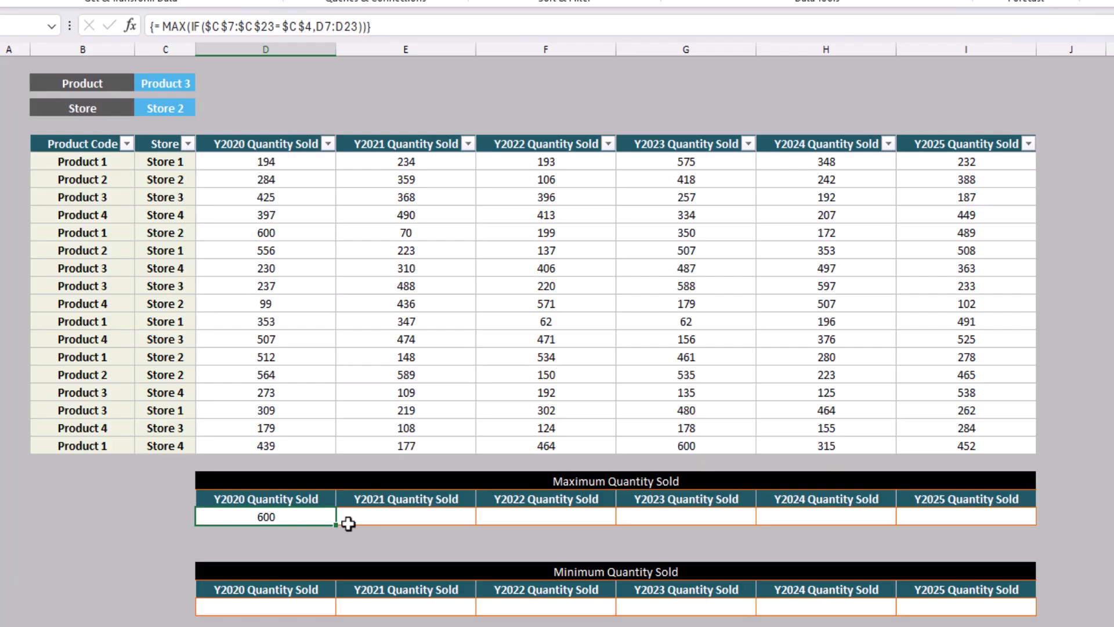
pyautogui.moveTo(338, 522); pyautogui.dragTo(1030, 540)
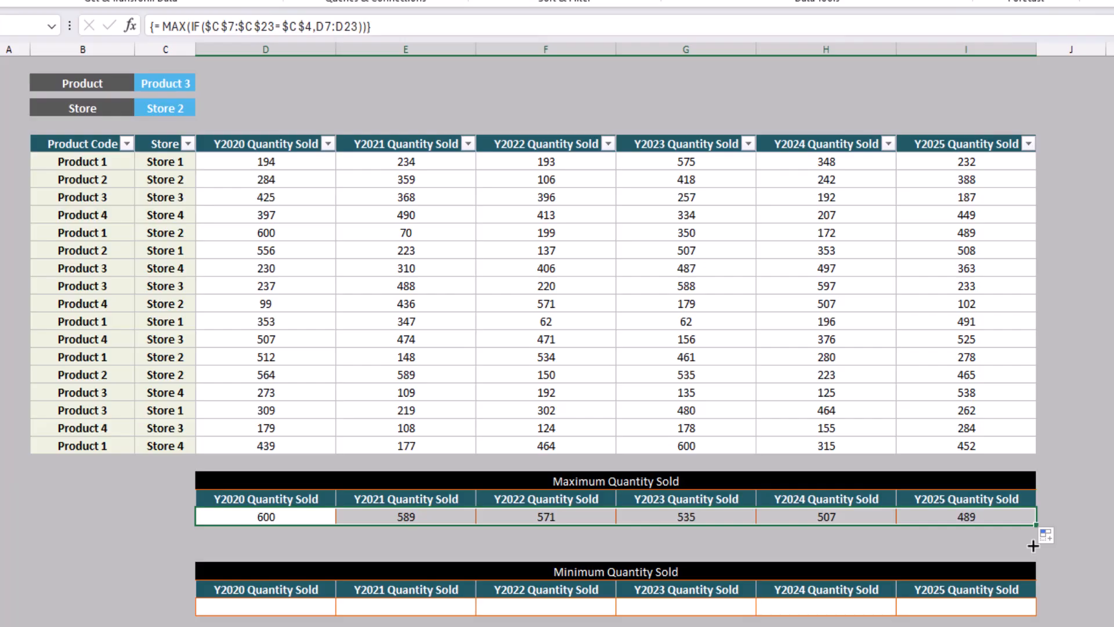
# Step: Copy the Maximum Quantity Sold formulas for Y2020 to Y2025 into the Minimum Quantity Sold row
pyautogui.hotkey('ctrl', 'c')
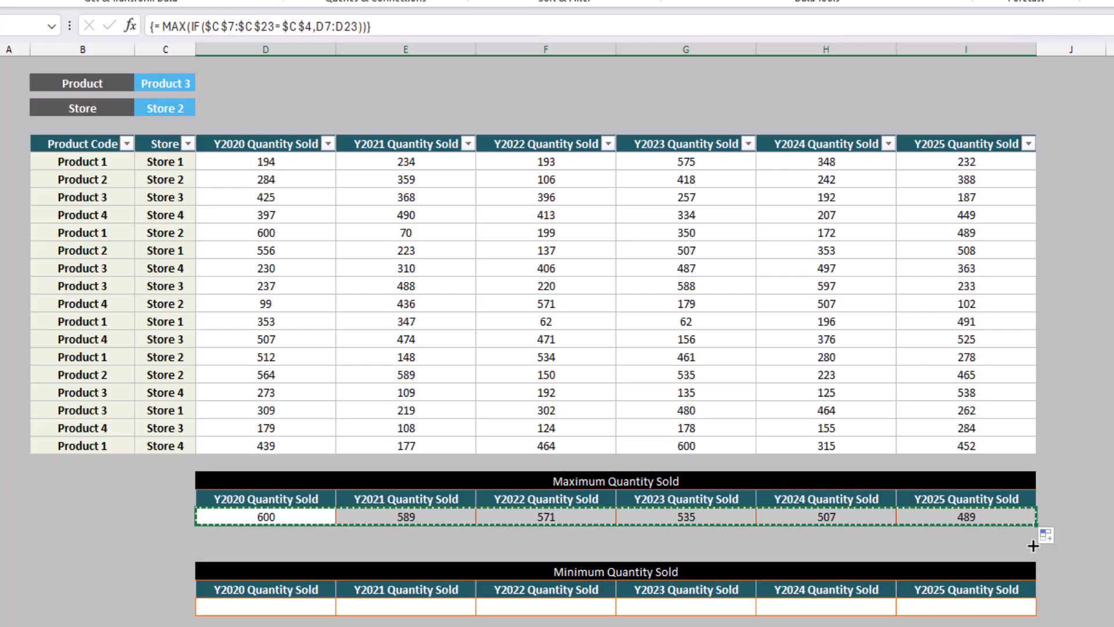
pyautogui.click(304, 602)
pyautogui.hotkey('ctrl', 'v')
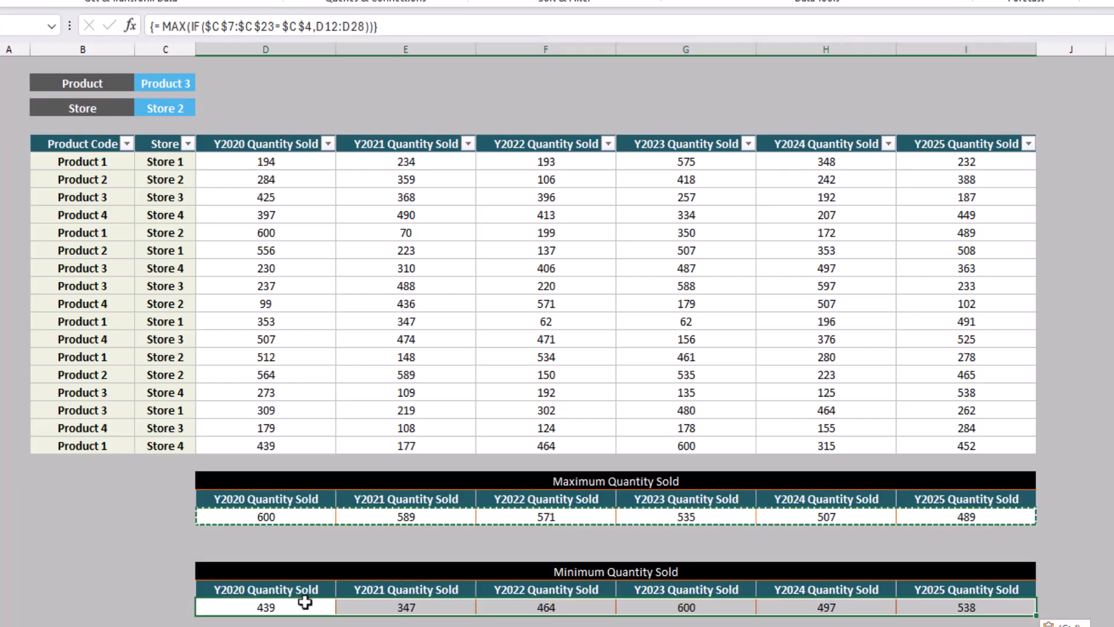
pyautogui.click(304, 602)
pyautogui.press('Escape')
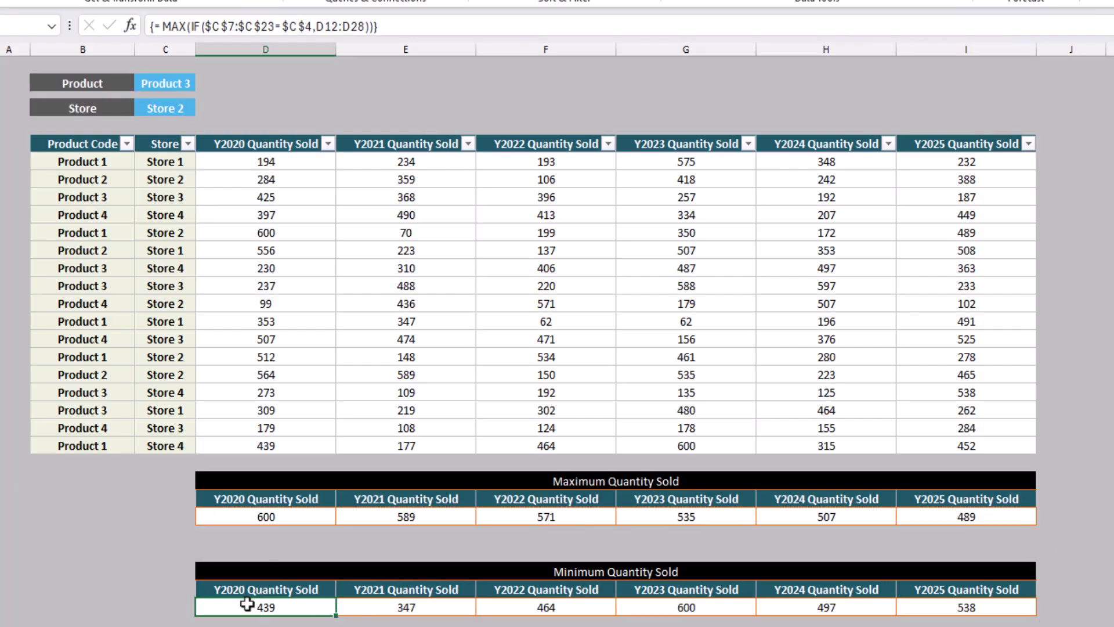
# Step: Change the Y2020 minimum to the array formula =MIN(IF($C$7:$C$23=$C$4,D7:D23)) and fill it across to Y2025
pyautogui.doubleClick(242, 603)
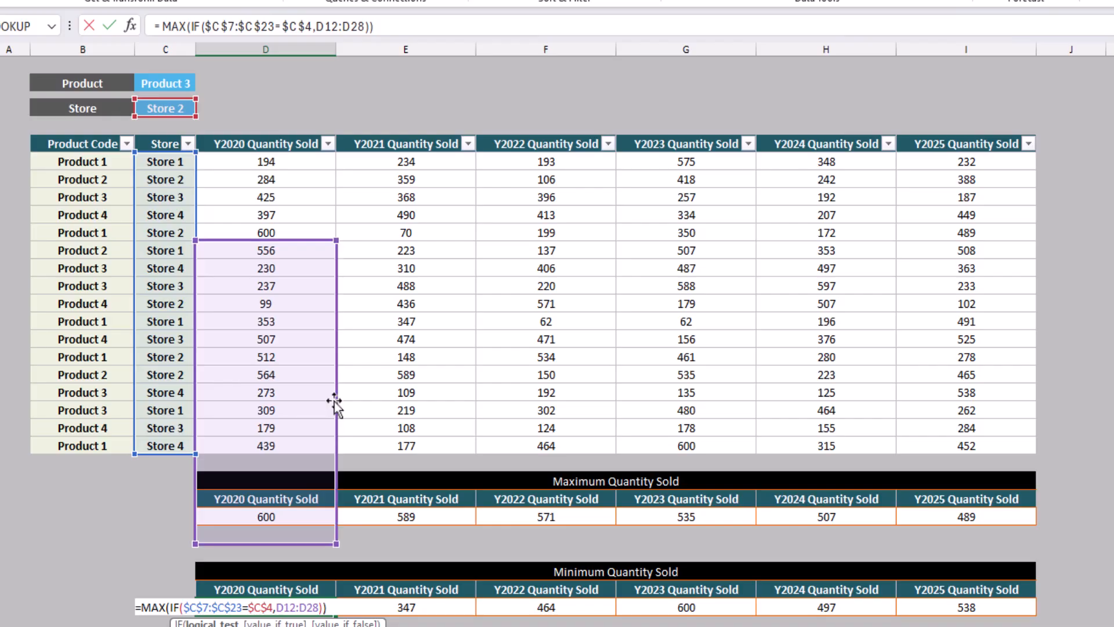
pyautogui.moveTo(335, 404); pyautogui.dragTo(304, 313)
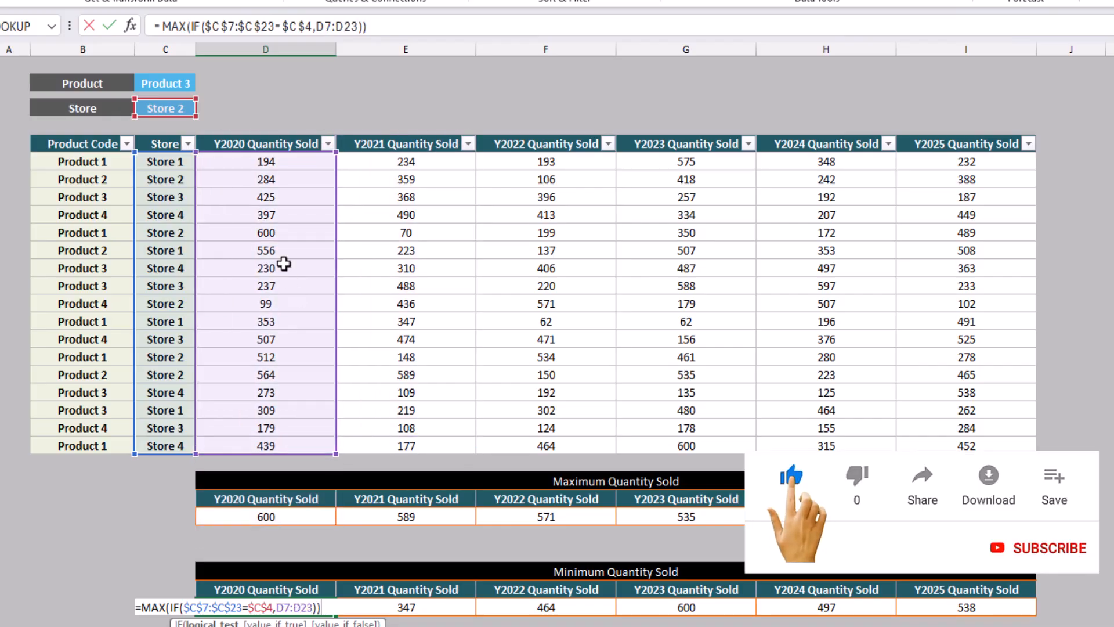
pyautogui.doubleClick(167, 24)
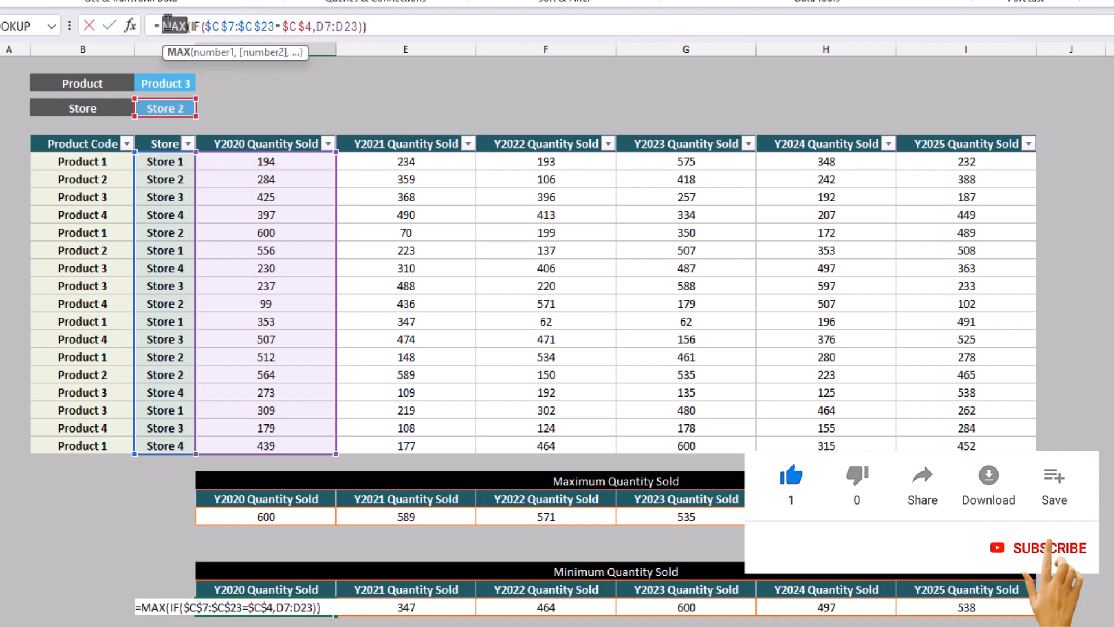
pyautogui.write('MIN')
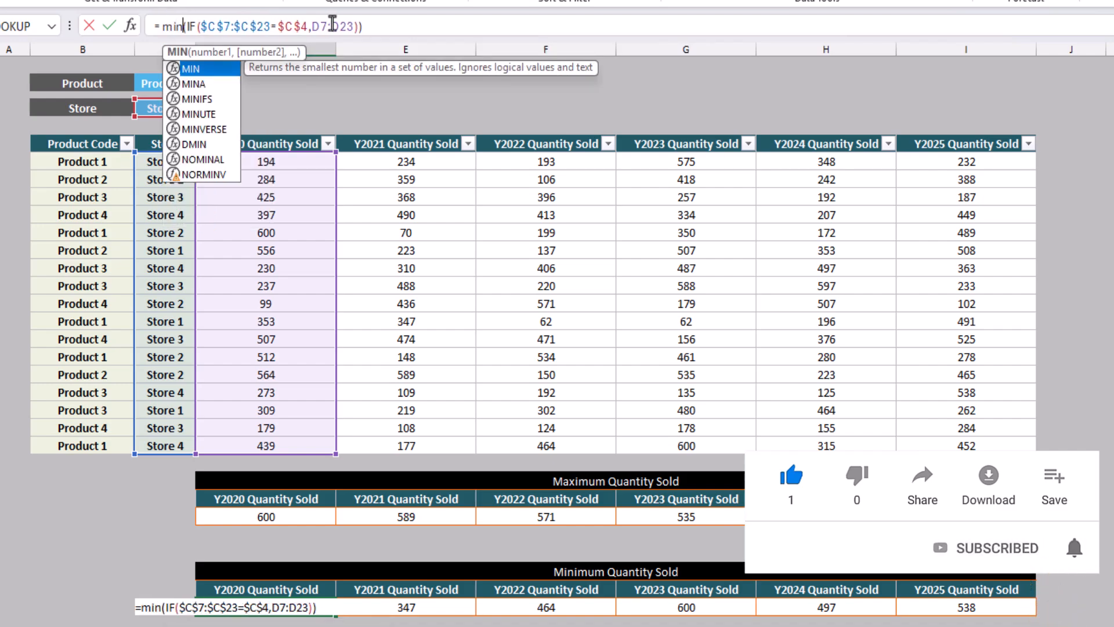
pyautogui.click(397, 24)
pyautogui.hotkey('ctrl', 'shift', 'Return')
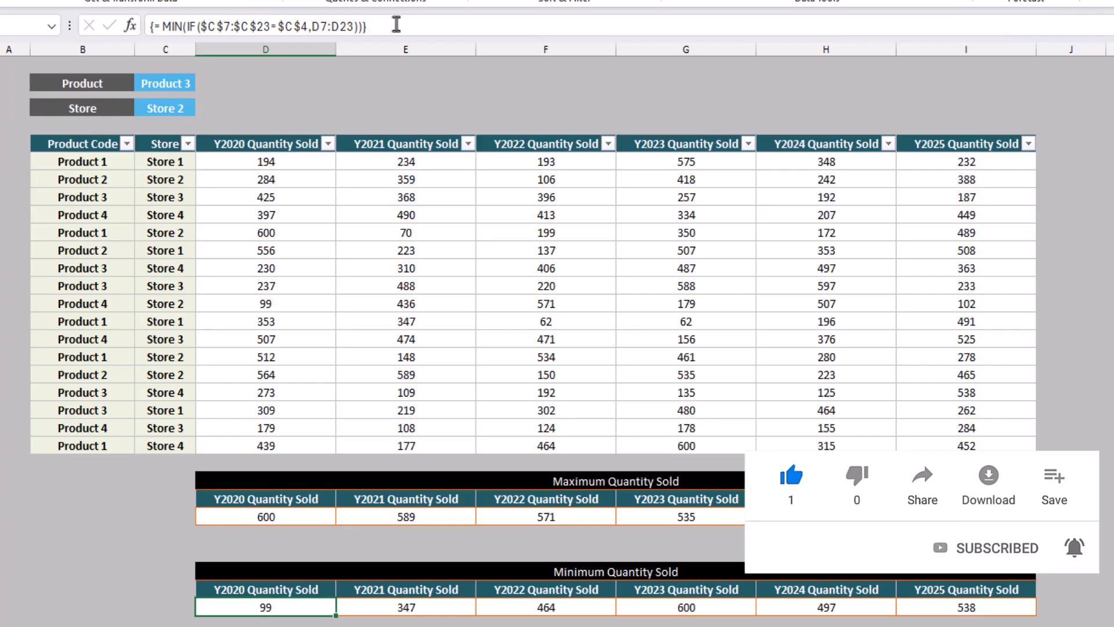
pyautogui.hotkey('ctrl', 'shift', 'Right')
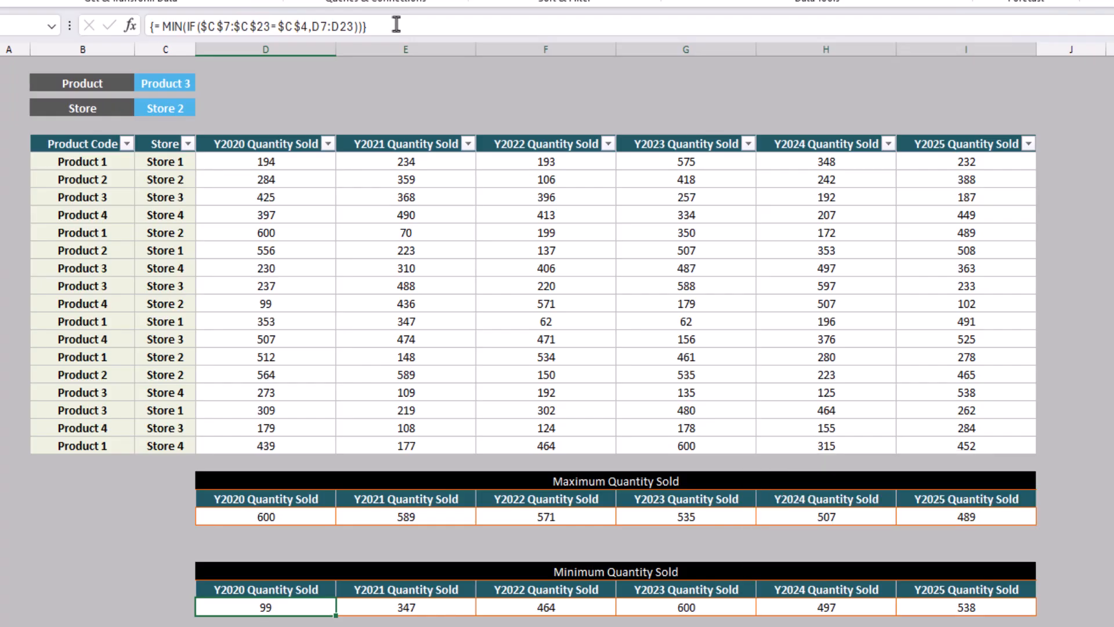
pyautogui.hotkey('ctrl', 'r')
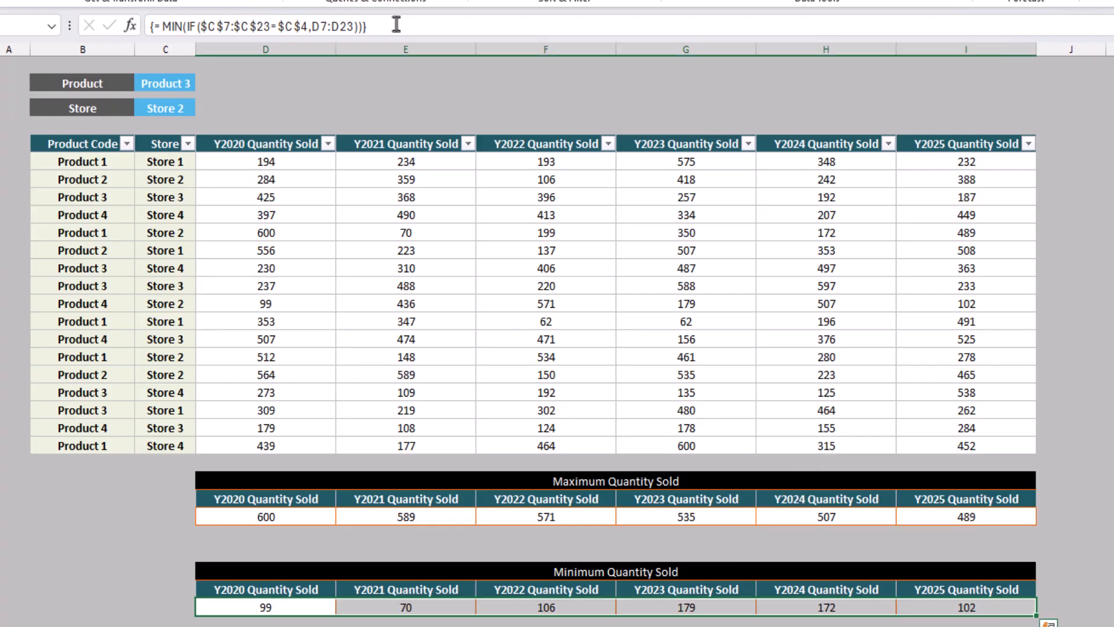
# Step: Choose Store 4 in the Store dropdown
pyautogui.click(157, 107)
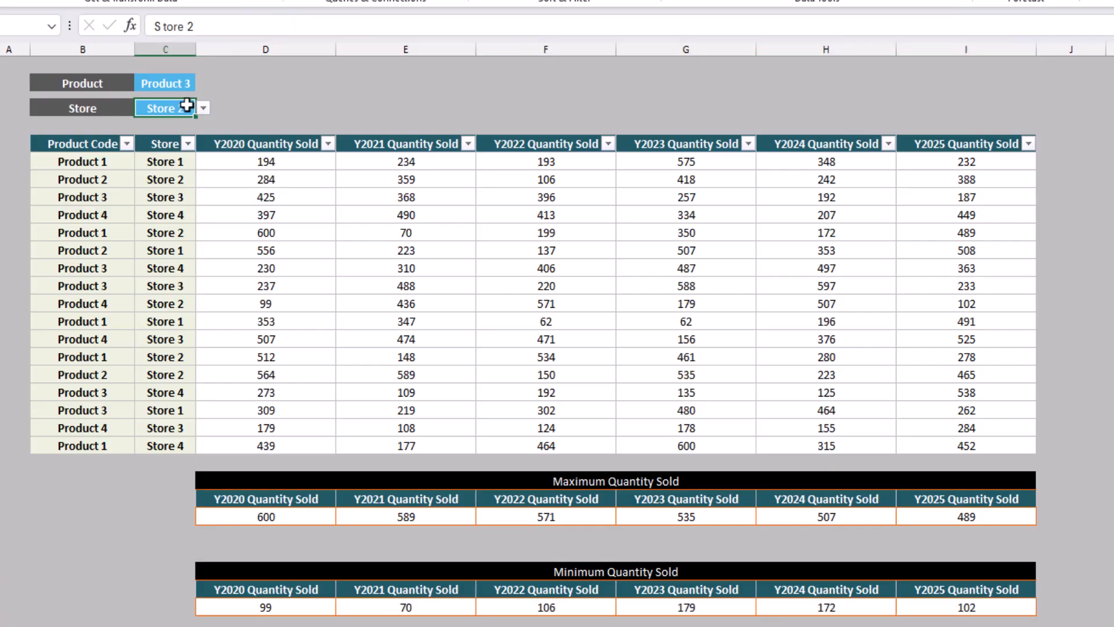
pyautogui.click(202, 110)
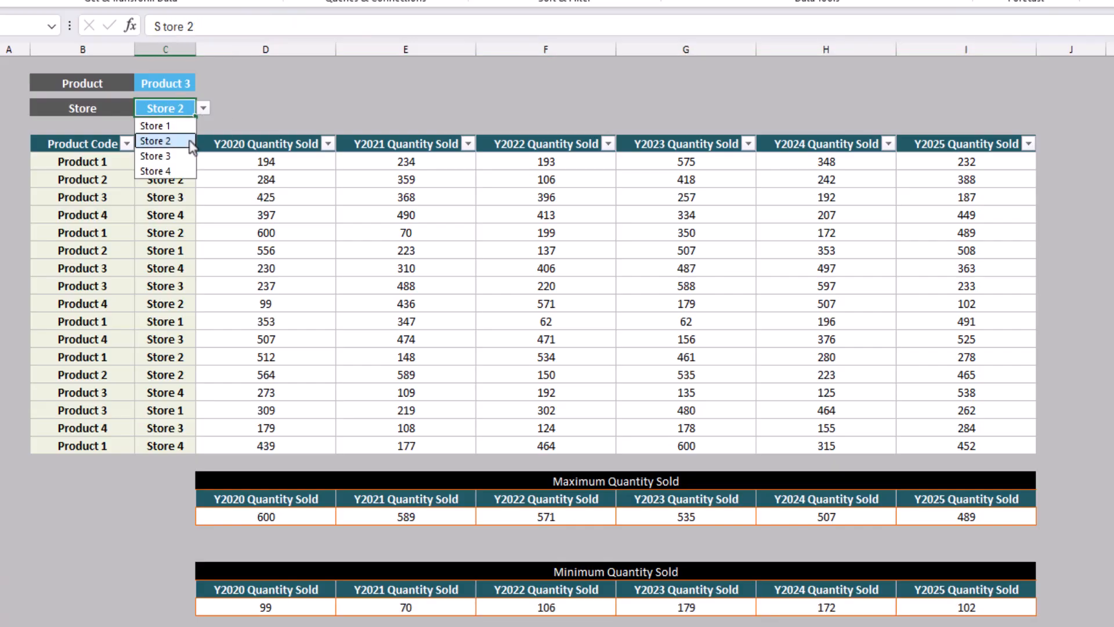
pyautogui.click(170, 170)
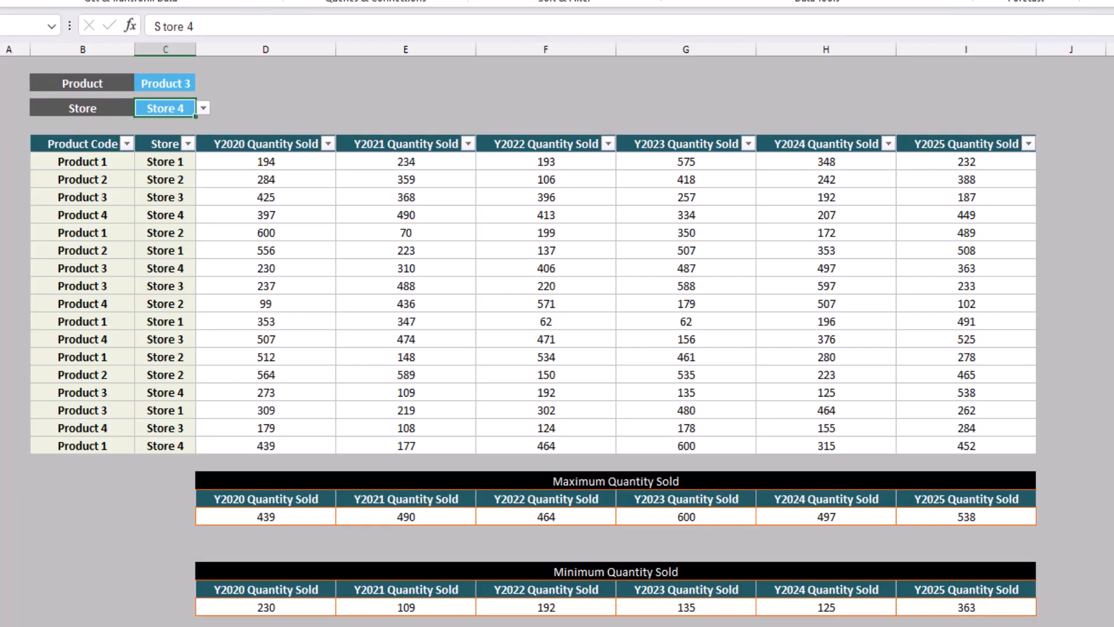
# Step: Clear the formulas from the Maximum and Minimum Quantity Sold result rows
pyautogui.click(1, 516)
pyautogui.press('Delete')
pyautogui.click(1, 607)
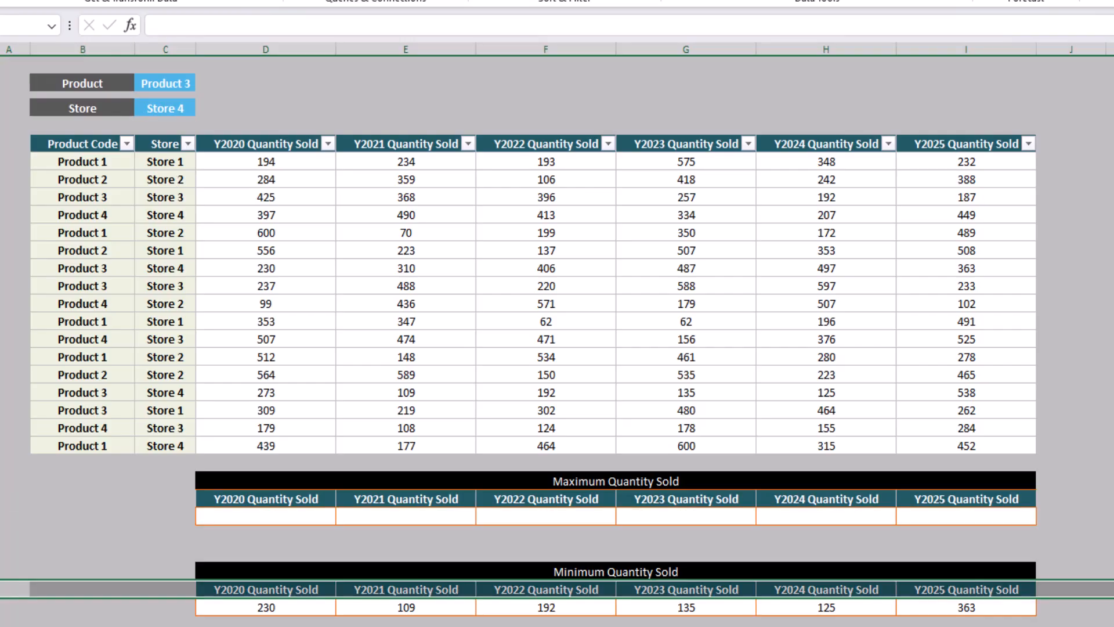
pyautogui.press('Delete')
pyautogui.click(366, 351)
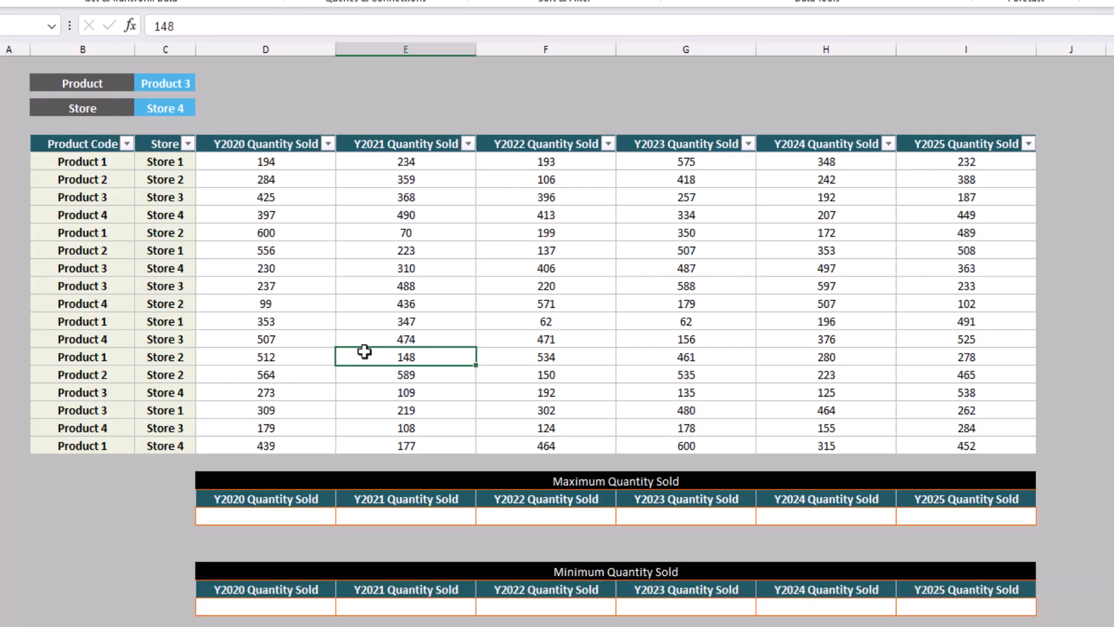
# Step: Begin a MAXIFS formula in the Y2020 maximum cell with D7:D23 as the max range
pyautogui.click(322, 516)
pyautogui.write('=max')
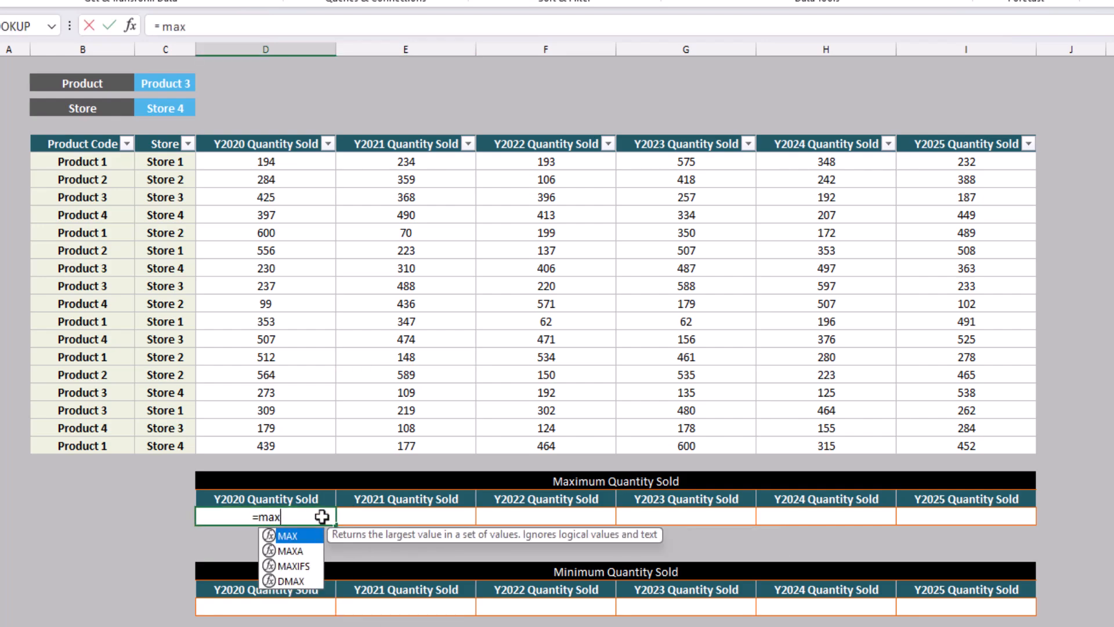
pyautogui.doubleClick(311, 566)
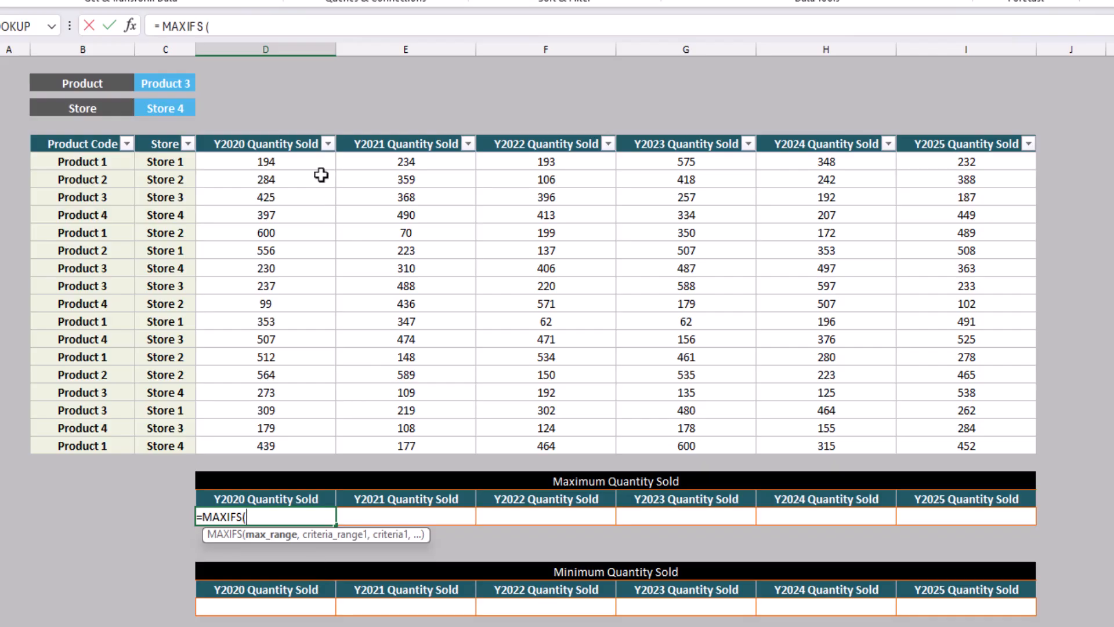
pyautogui.moveTo(313, 157); pyautogui.dragTo(301, 441)
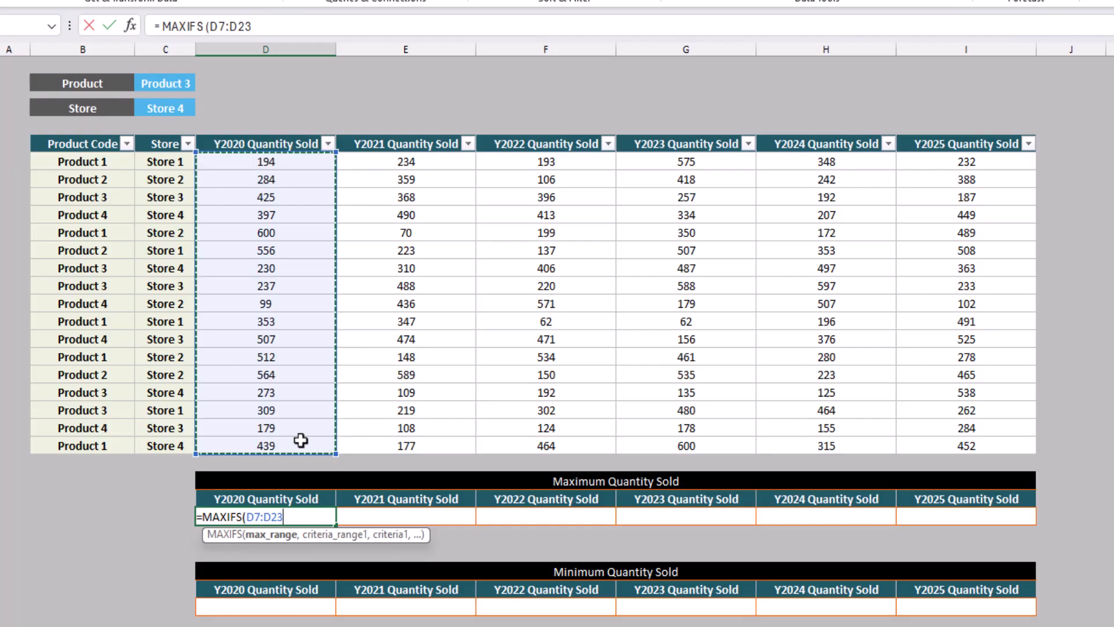
pyautogui.write(',')
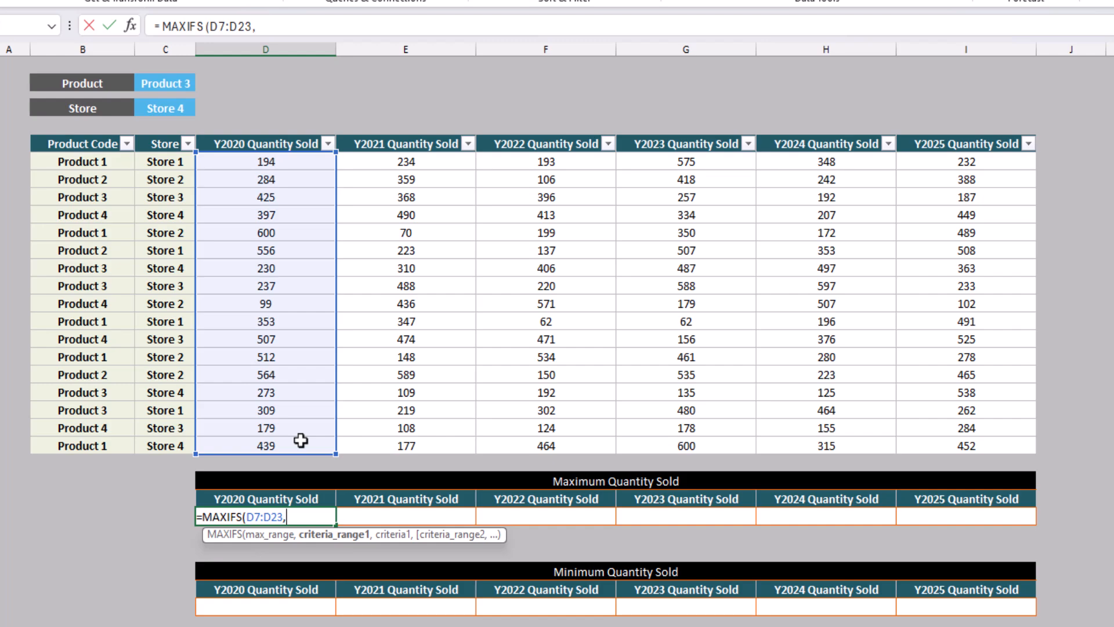
# Step: Add the first MAXIFS criterion, matching product codes $B$7:$B$23 to the selected product $C$2 with absolute references
pyautogui.click(101, 160)
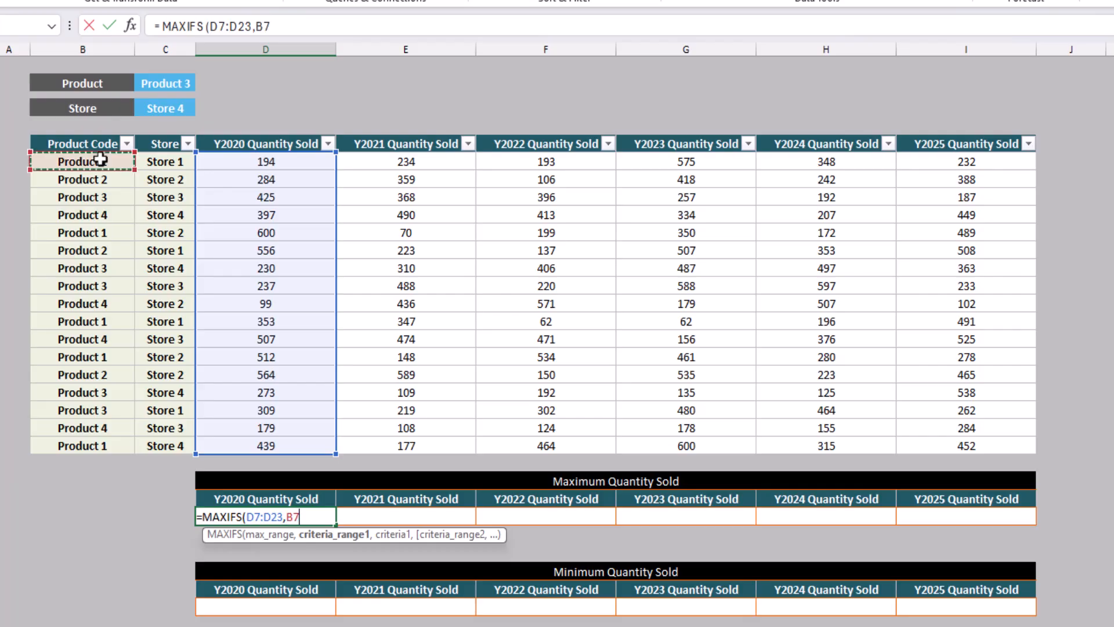
pyautogui.moveTo(101, 159); pyautogui.dragTo(102, 443)
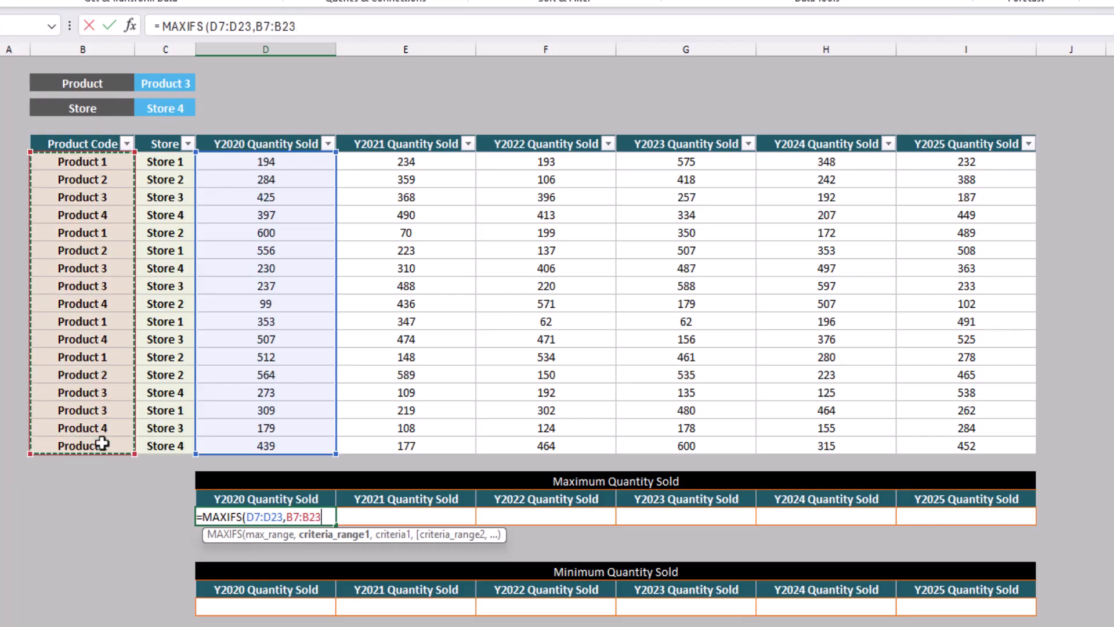
pyautogui.press('F4')
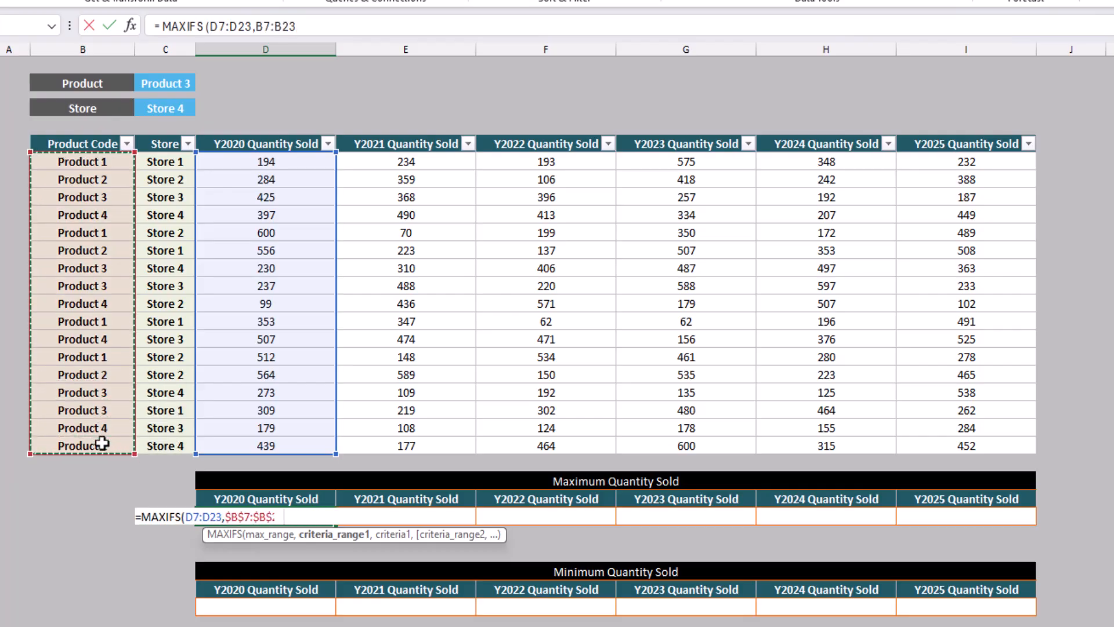
pyautogui.write(',')
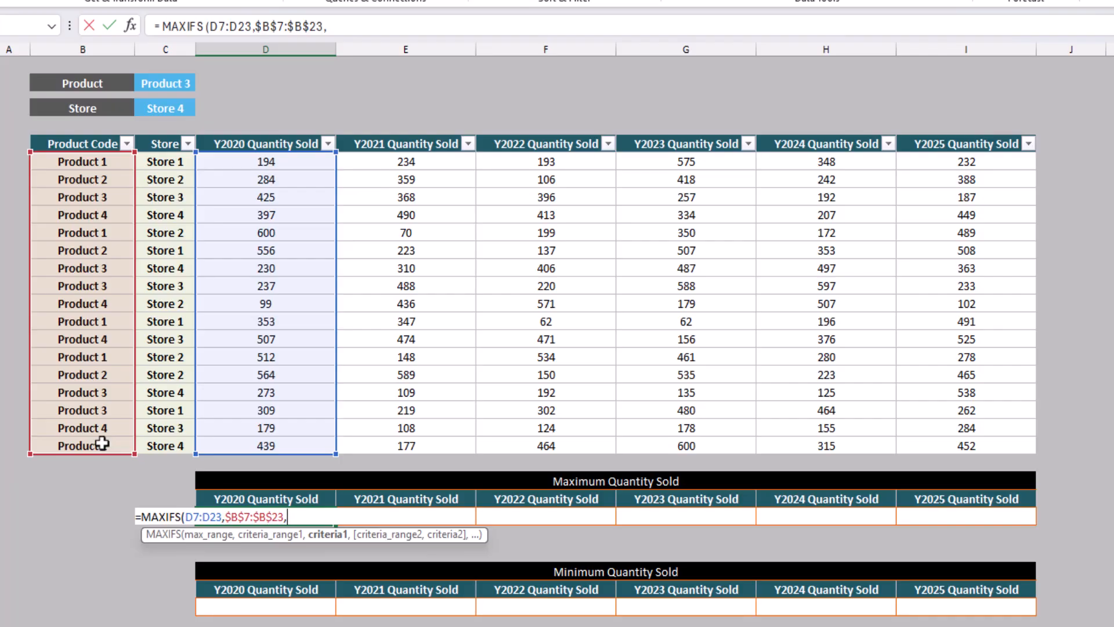
pyautogui.click(168, 84)
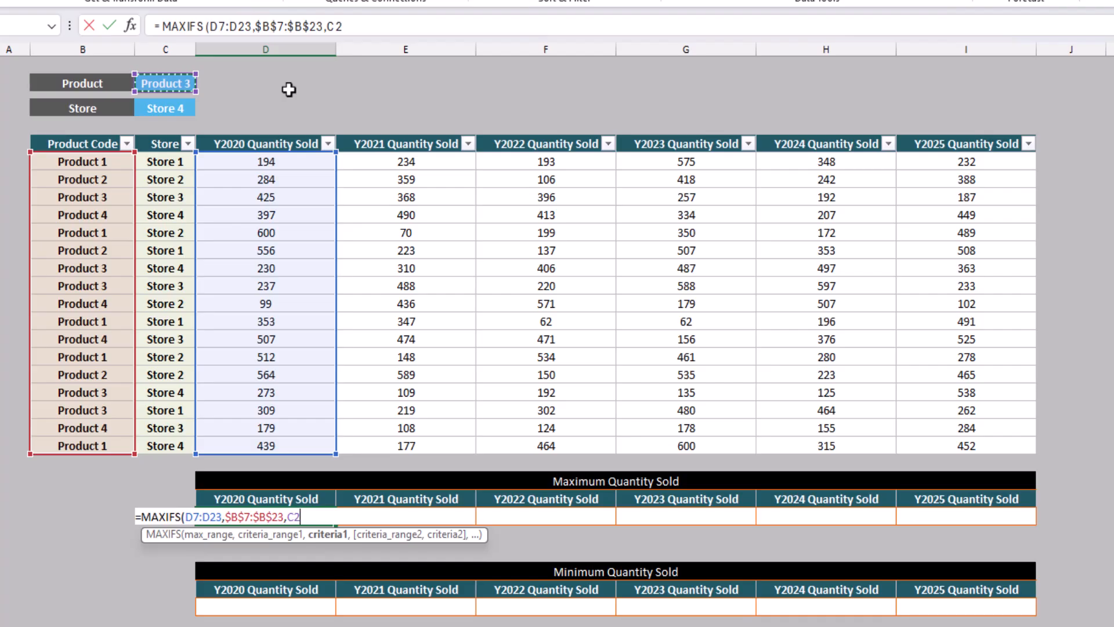
pyautogui.press('F4')
pyautogui.write(',')
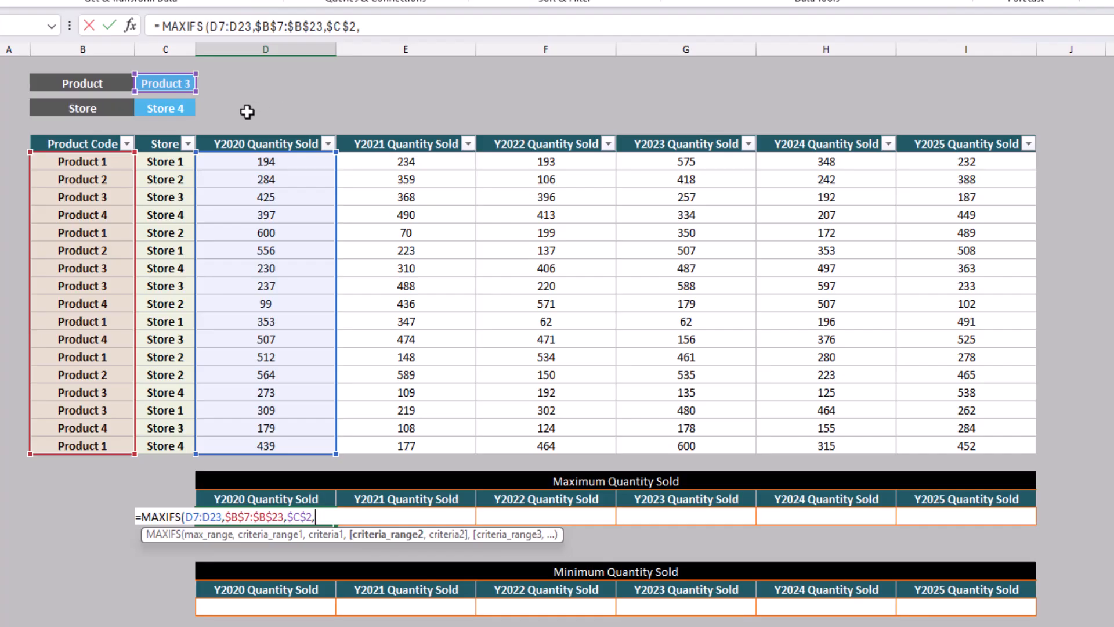
# Step: Add the second MAXIFS criterion, matching stores $C$7:$C$23 to the selected store $C$4 with absolute references, and enter the formula
pyautogui.click(175, 162)
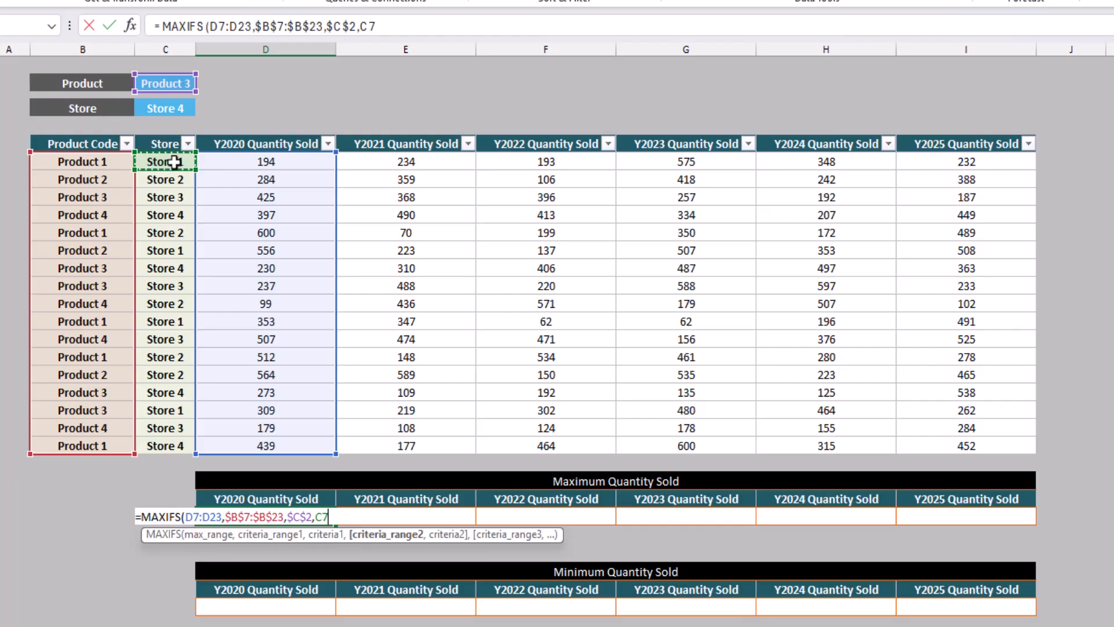
pyautogui.hotkey('ctrl', 'shift', 'Down')
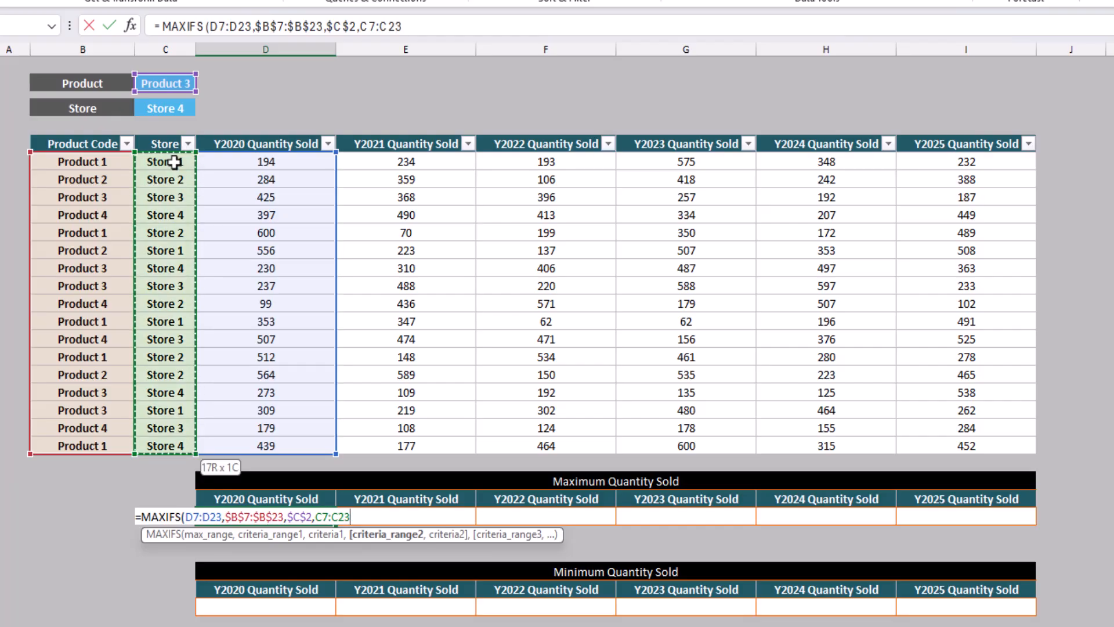
pyautogui.press('F4')
pyautogui.write(',')
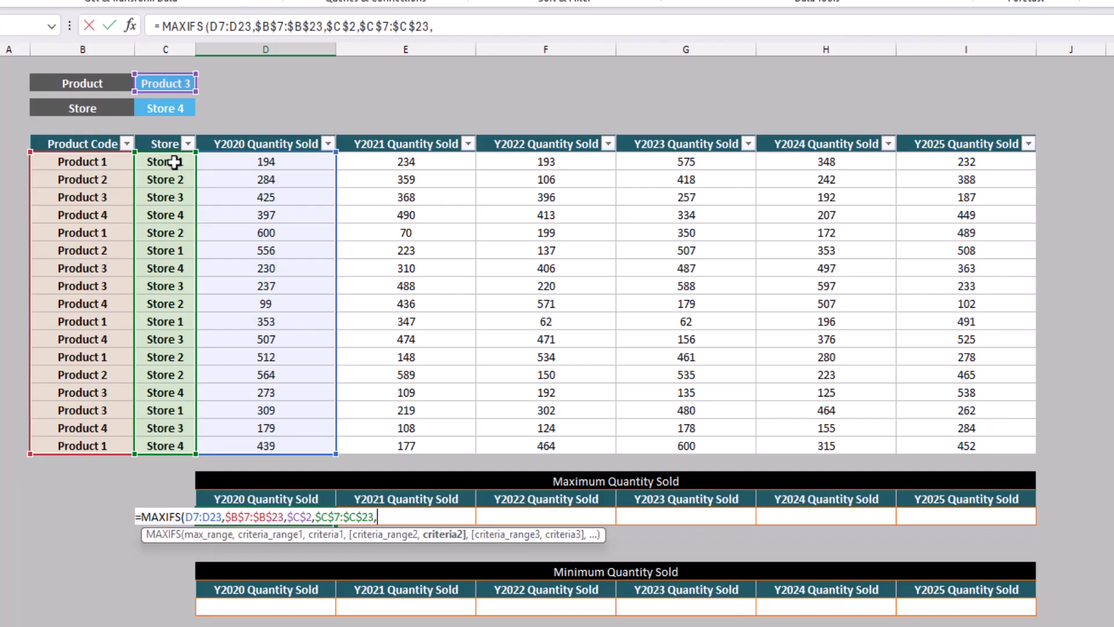
pyautogui.click(162, 110)
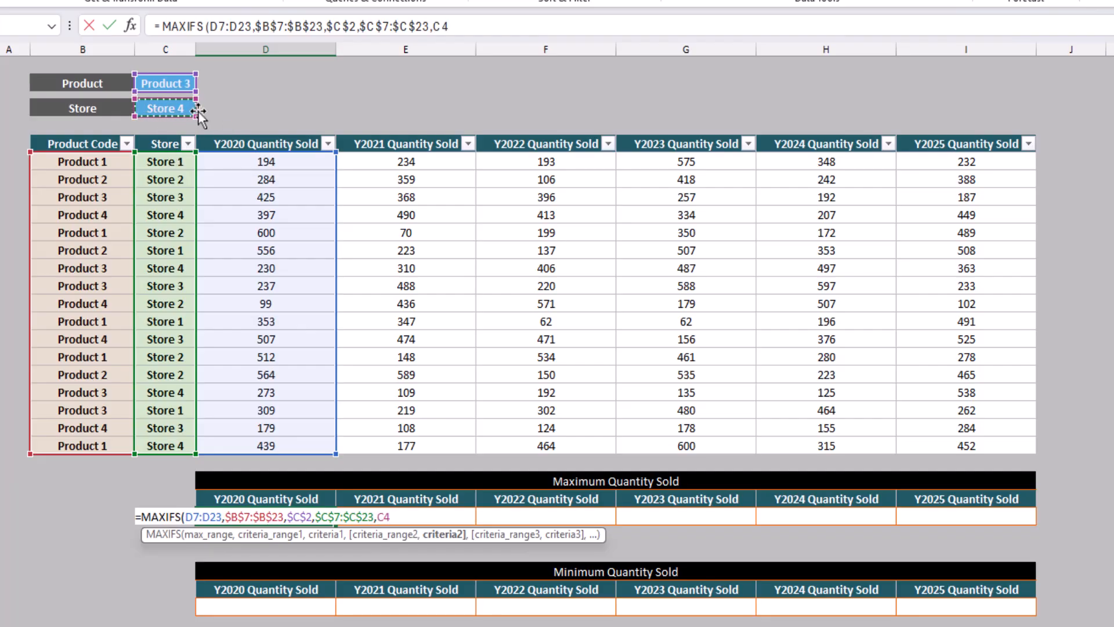
pyautogui.press('F4')
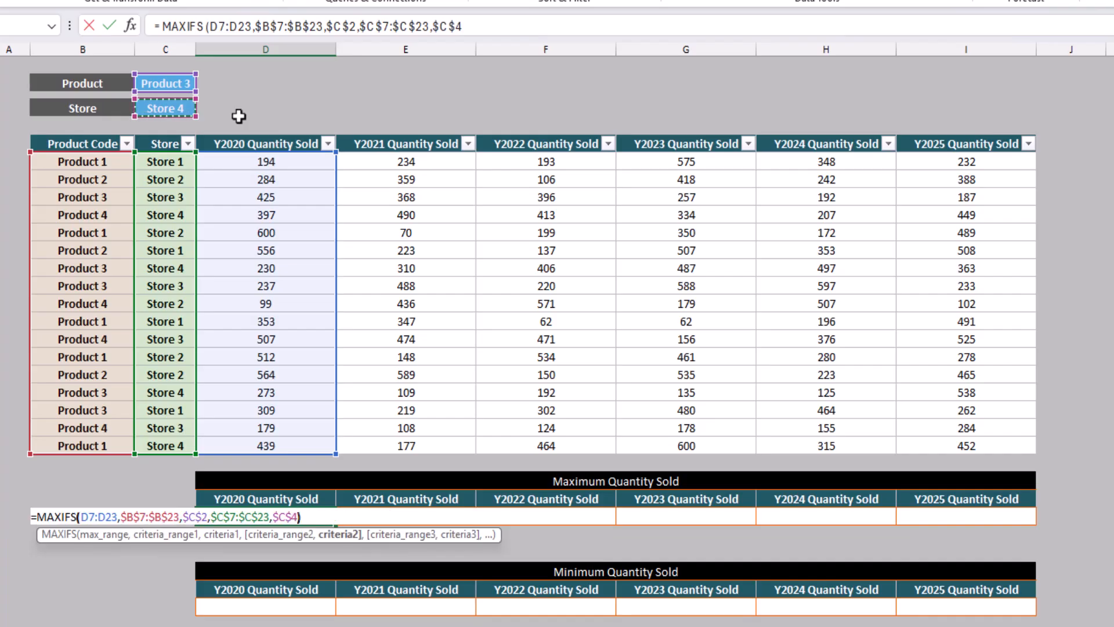
pyautogui.press('Return')
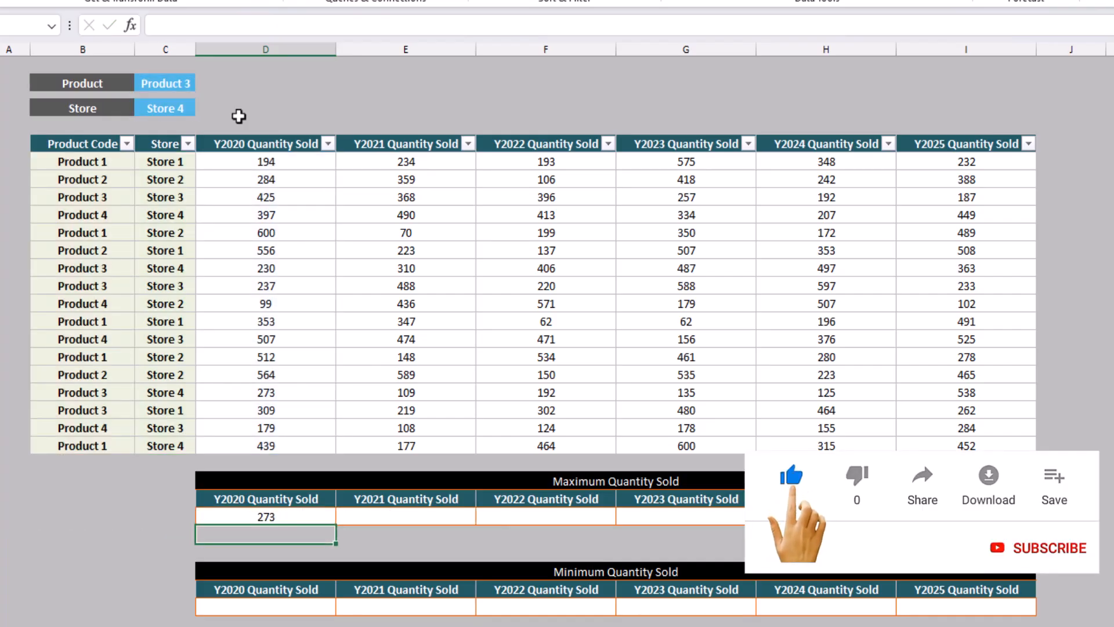
# Step: Fill the Y2020 MAXIFS formula across the Maximum Quantity Sold row to Y2025
pyautogui.press('Up')
pyautogui.hotkey('shift', 'Right')
pyautogui.hotkey('shift', 'Right')
pyautogui.hotkey('shift', 'Right')
pyautogui.hotkey('shift', 'Right')
pyautogui.hotkey('shift', 'Right')
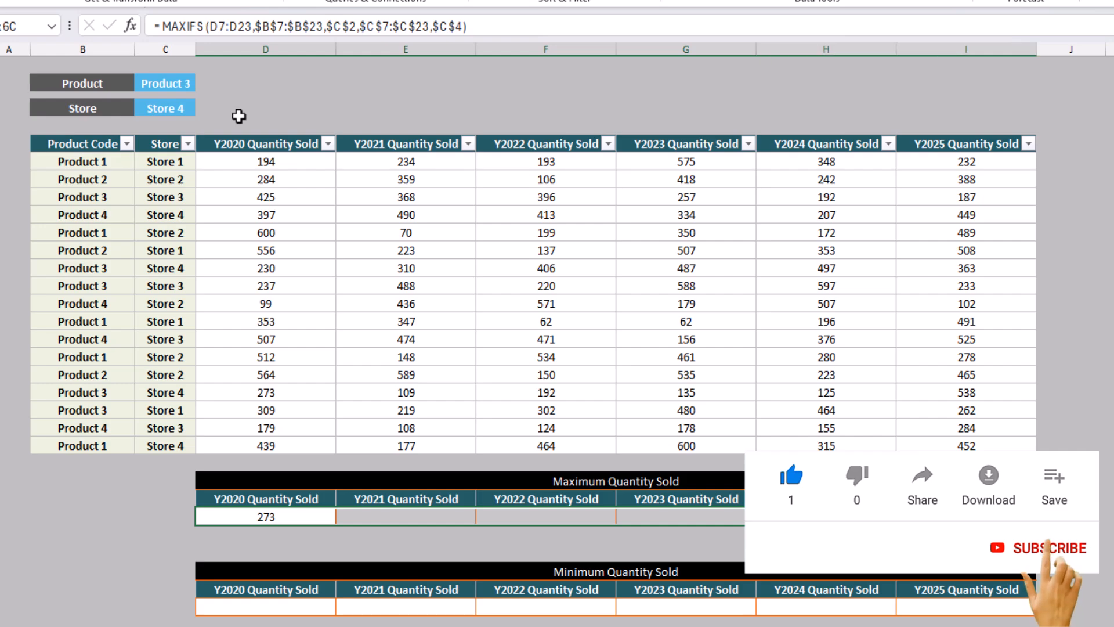
pyautogui.hotkey('ctrl', 'r')
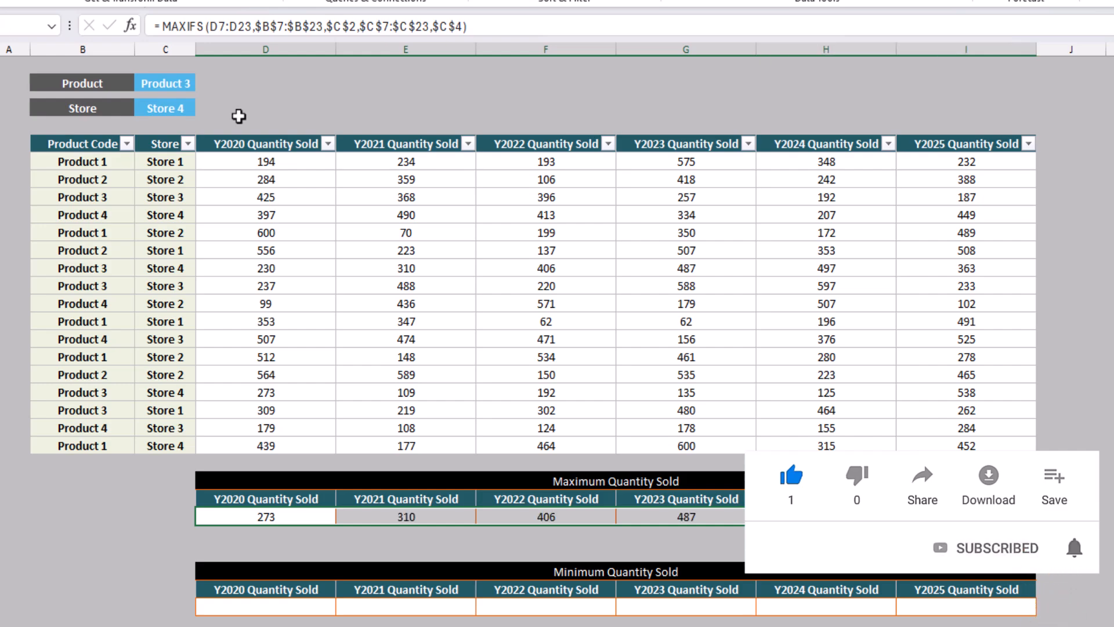
# Step: Copy the row of MAXIFS formulas into the Minimum Quantity Sold row, starting at the Y2020 cell
pyautogui.hotkey('ctrl', 'c')
pyautogui.press('Down')
pyautogui.press('Down')
pyautogui.press('Down')
pyautogui.press('Down')
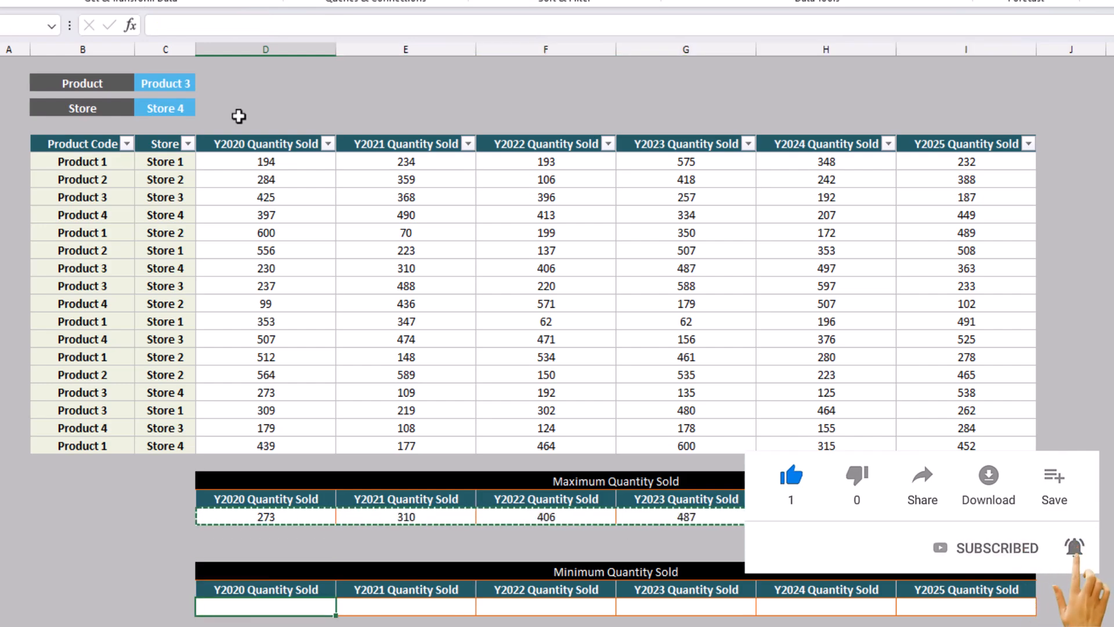
pyautogui.hotkey('ctrl', 'v')
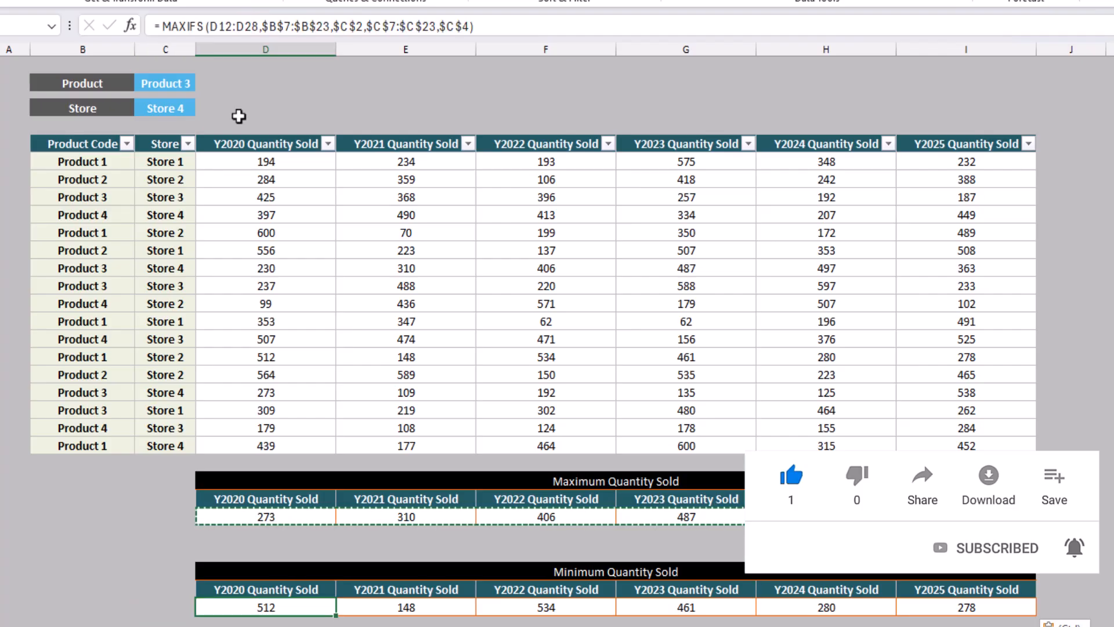
# Step: Correct the Y2020 Minimum Quantity Sold formula to use MINIFS with the range D7:D23, keeping both criteria
pyautogui.press('F2')
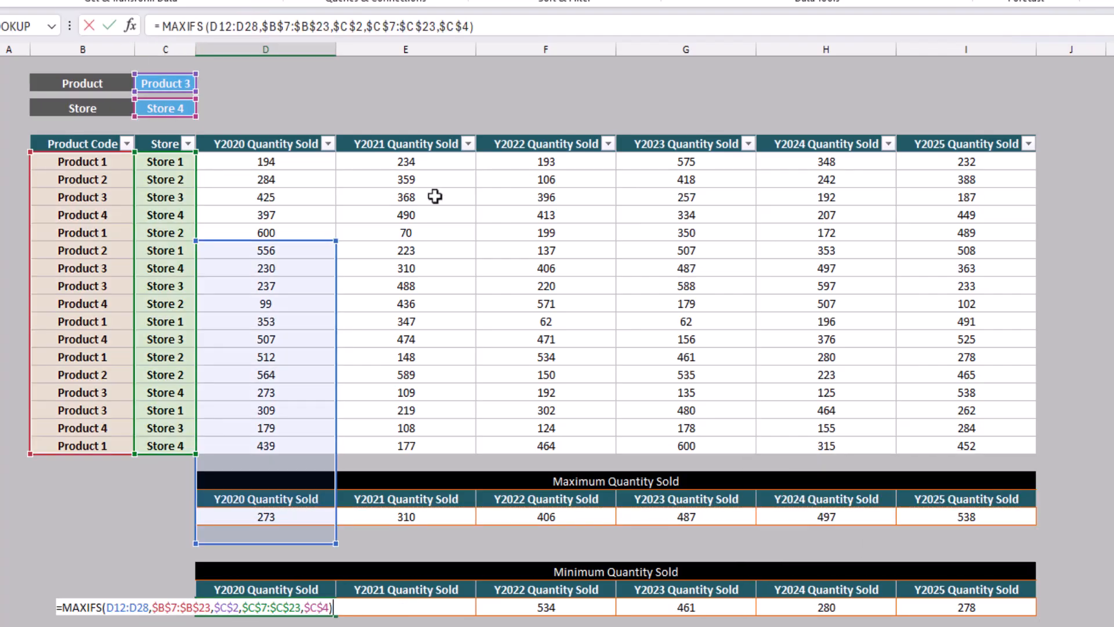
pyautogui.moveTo(335, 314); pyautogui.dragTo(309, 226)
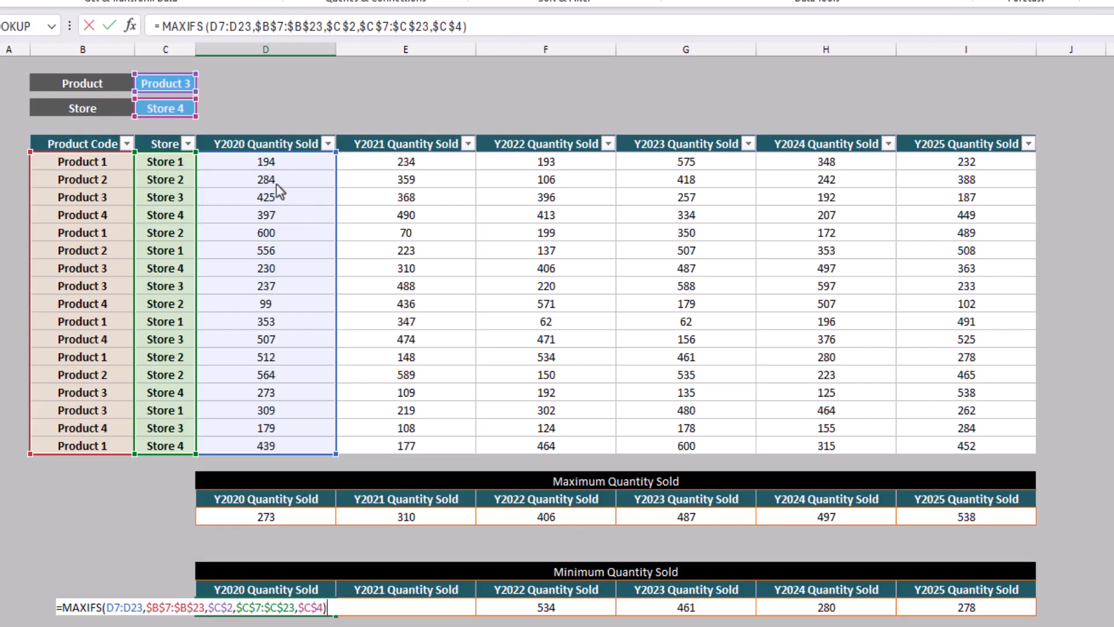
pyautogui.click(184, 27)
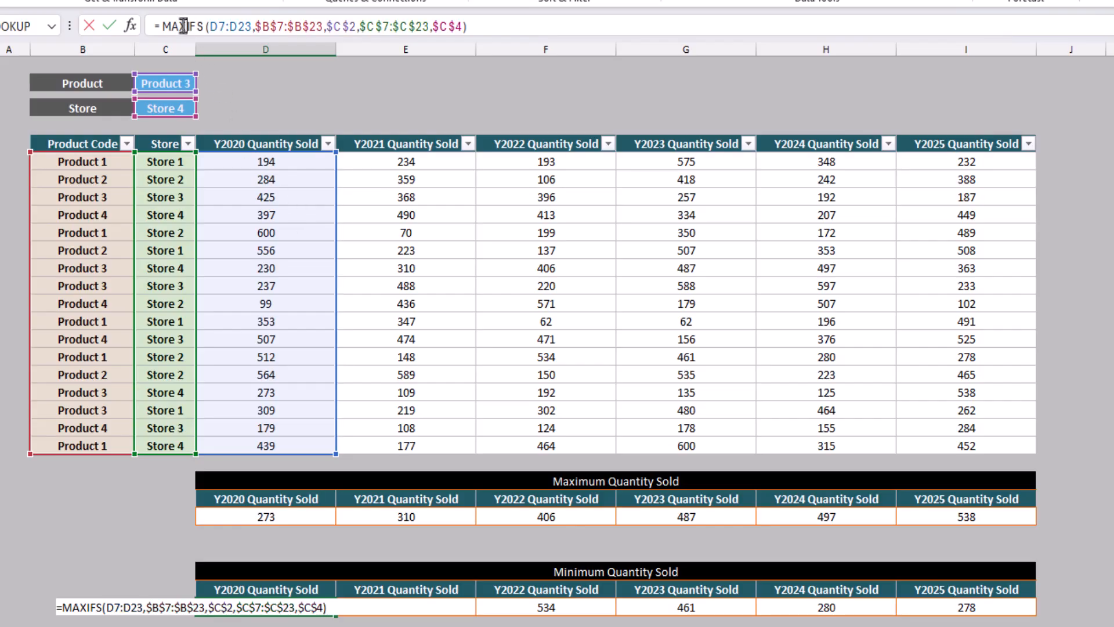
pyautogui.press('BackSpace')
pyautogui.press('BackSpace')
pyautogui.press('BackSpace')
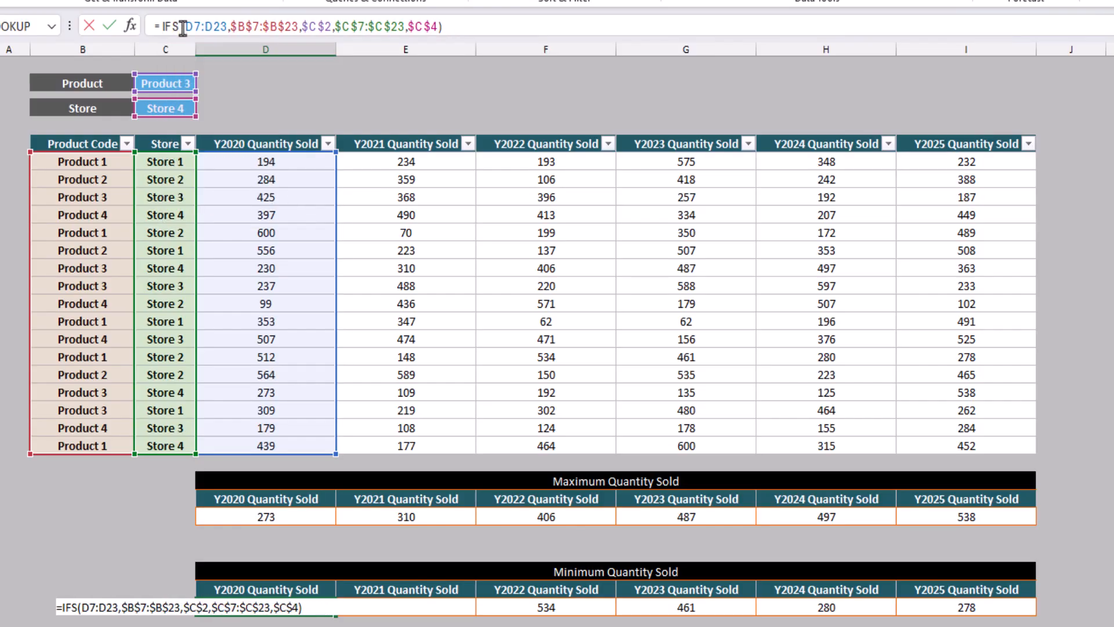
pyautogui.write('MIN')
pyautogui.press('Return')
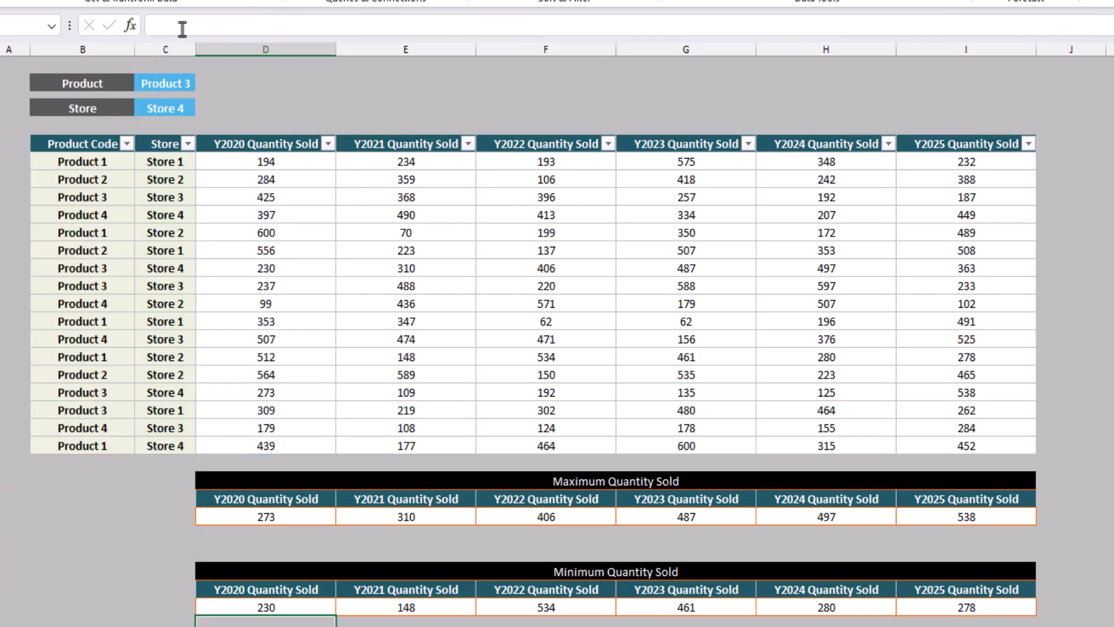
# Step: Fill the Y2020 MINIFS formula across the Minimum Quantity Sold row to Y2025
pyautogui.press('Up')
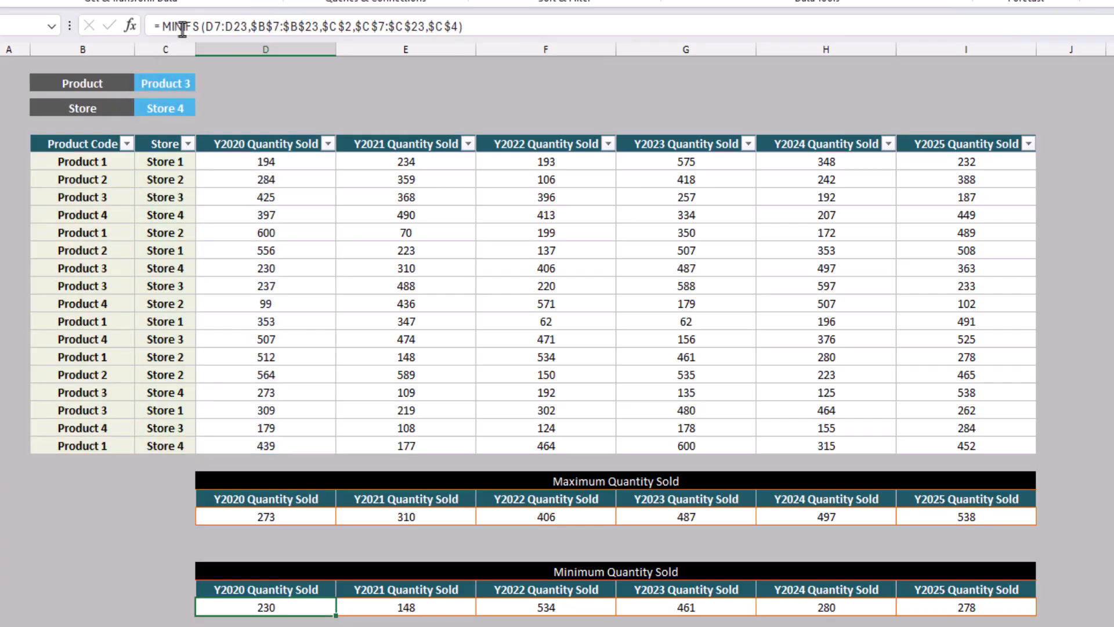
pyautogui.hotkey('ctrl', 'shift', 'Right')
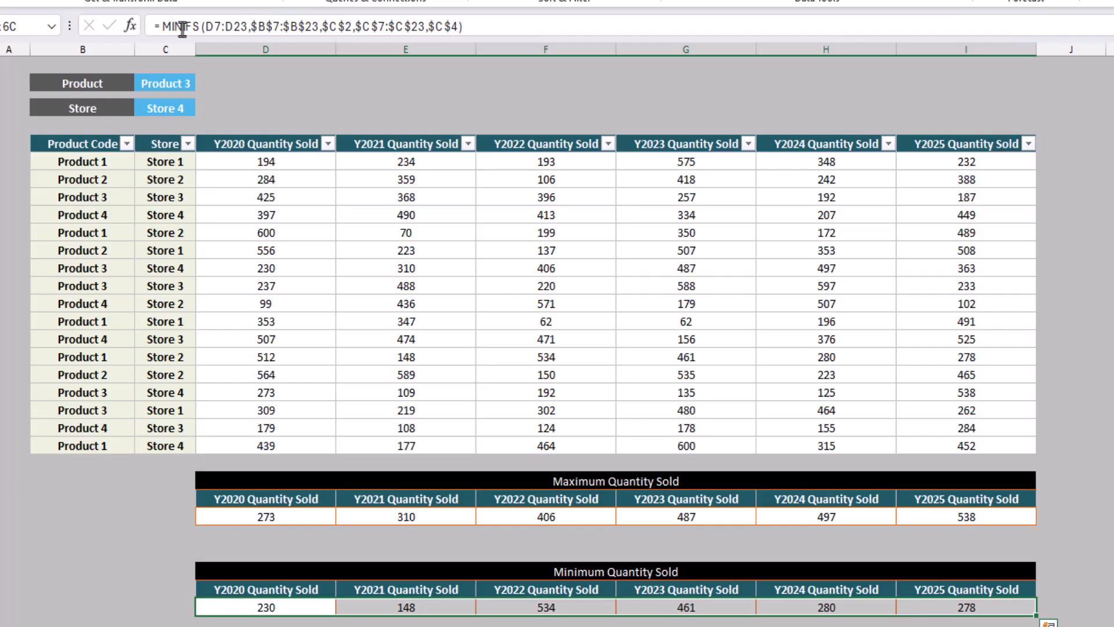
pyautogui.hotkey('ctrl', 'r')
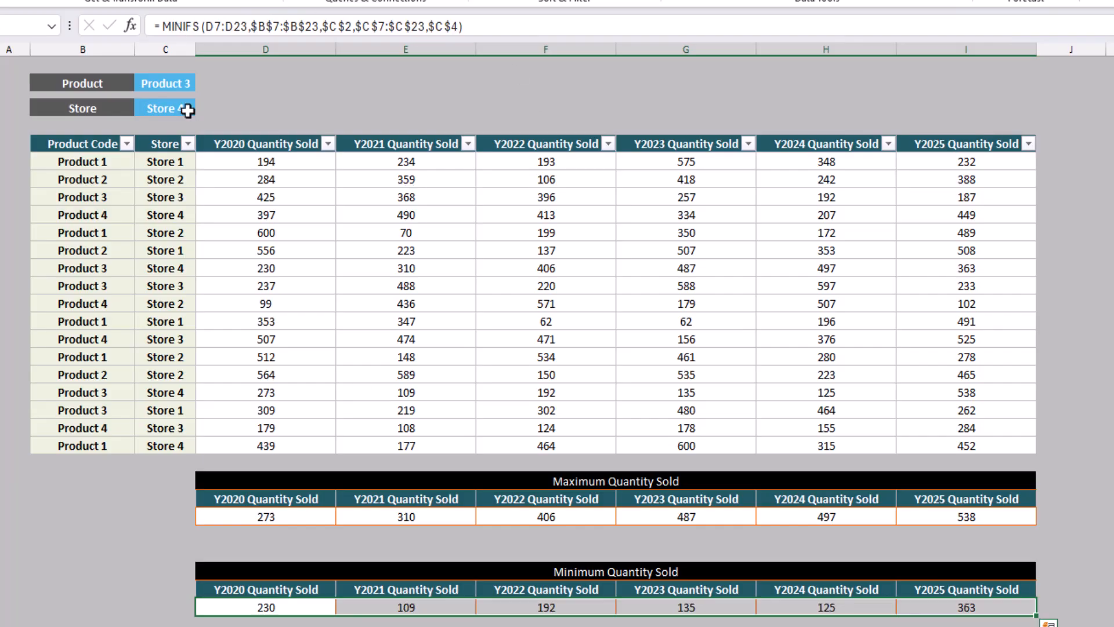
# Step: Set the Product selection in C2 to Product 2 and the Store selection in C4 to Store 1
pyautogui.click(176, 82)
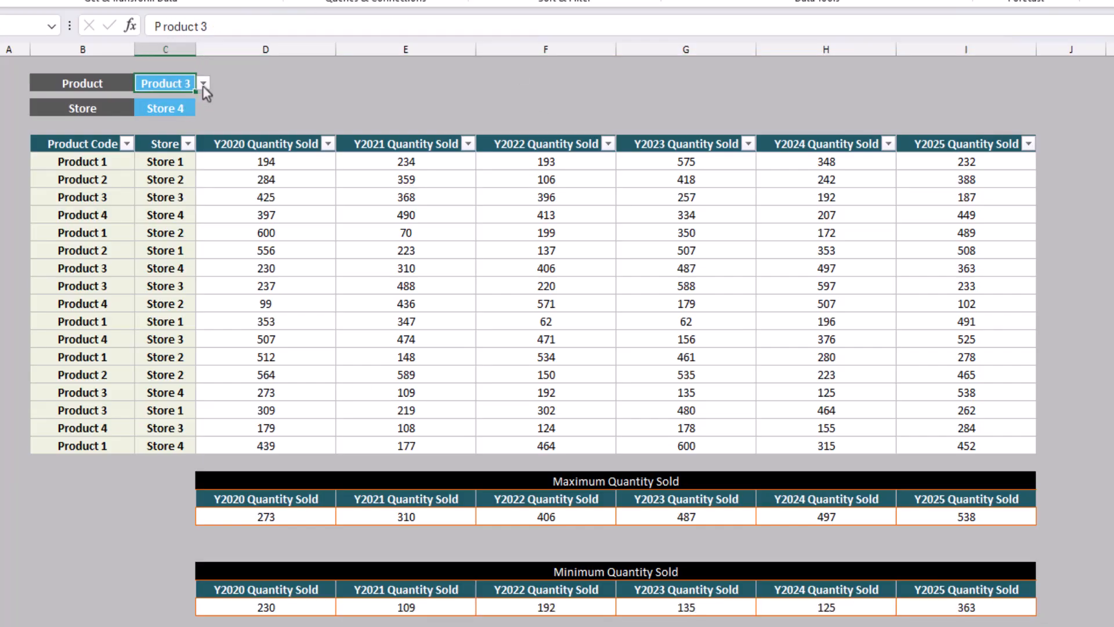
pyautogui.click(203, 84)
pyautogui.click(166, 116)
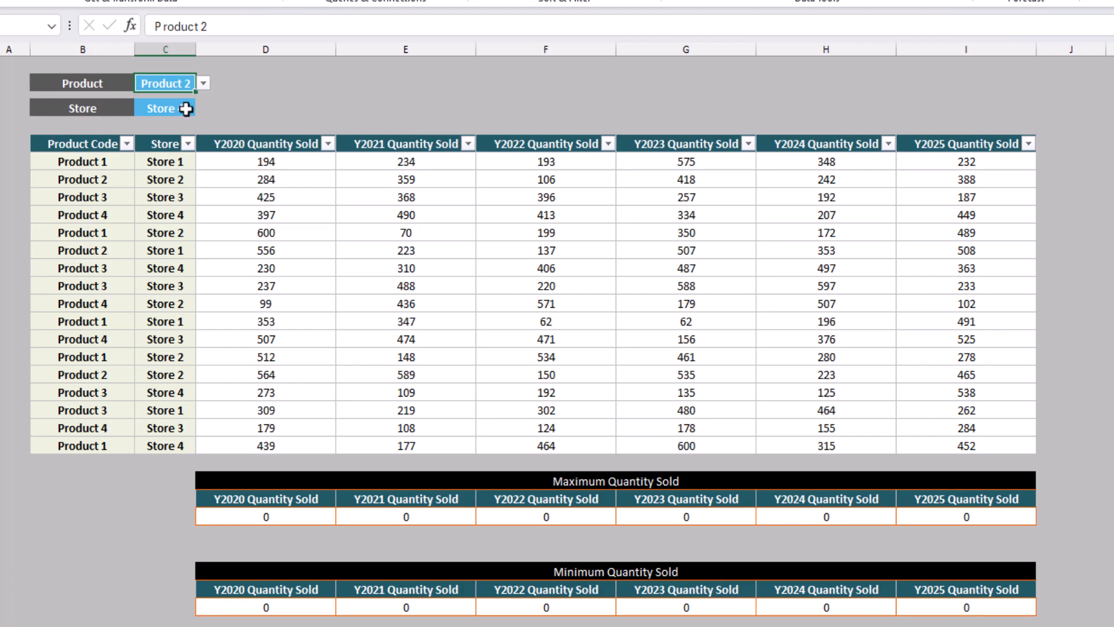
pyautogui.click(185, 109)
pyautogui.click(203, 108)
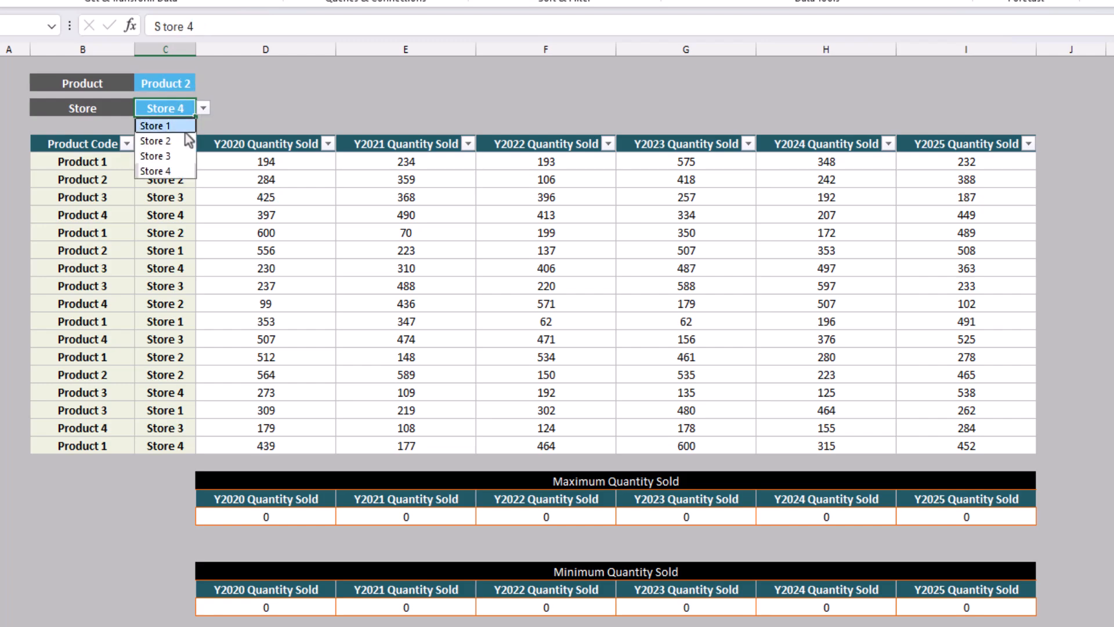
pyautogui.click(185, 132)
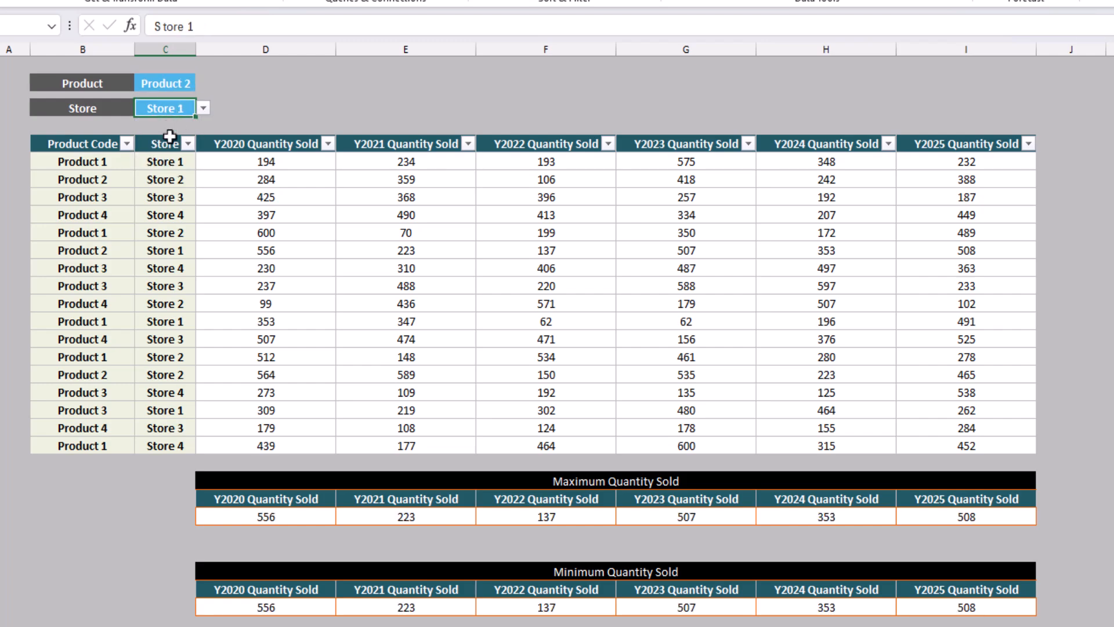
# Step: Filter the data table to show only Product 2 in Product Code and only Store 1 in Store
pyautogui.click(126, 143)
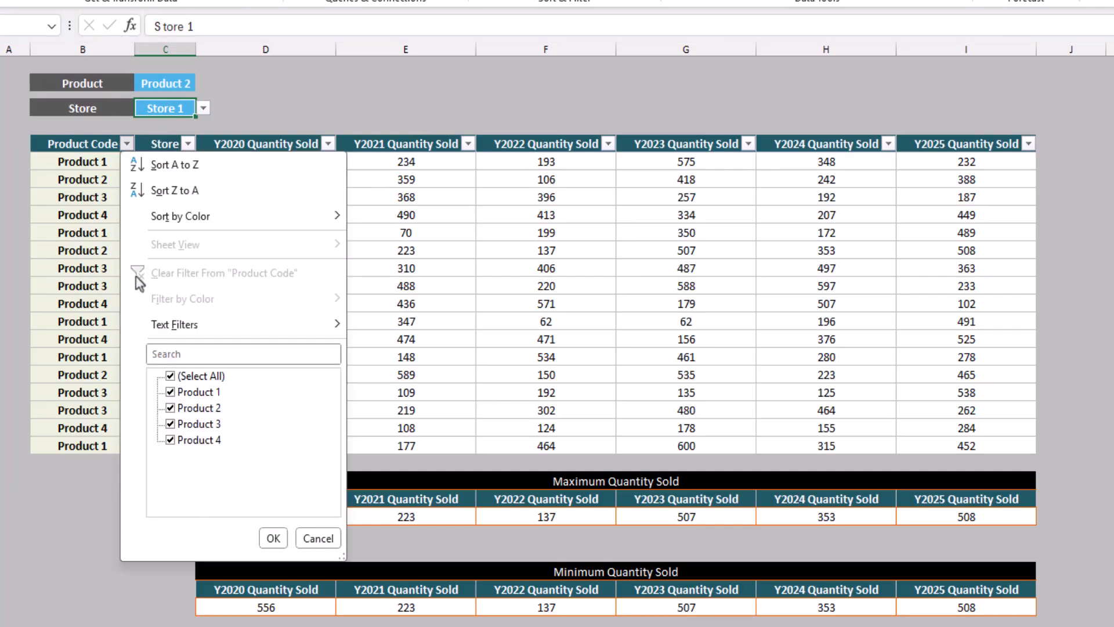
pyautogui.click(176, 376)
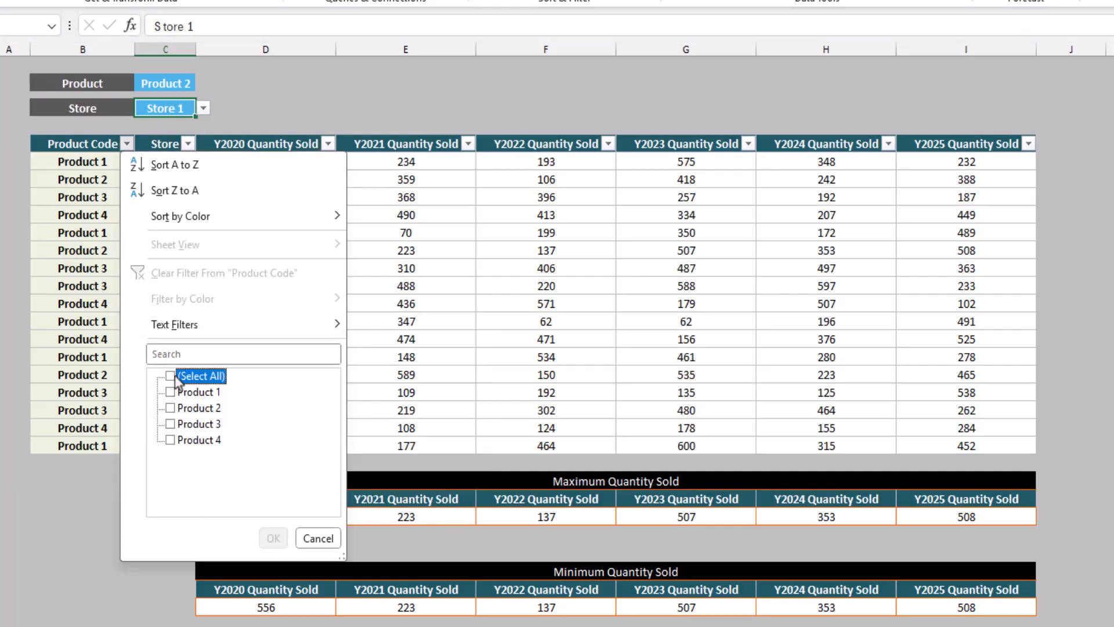
pyautogui.click(176, 408)
pyautogui.press('Return')
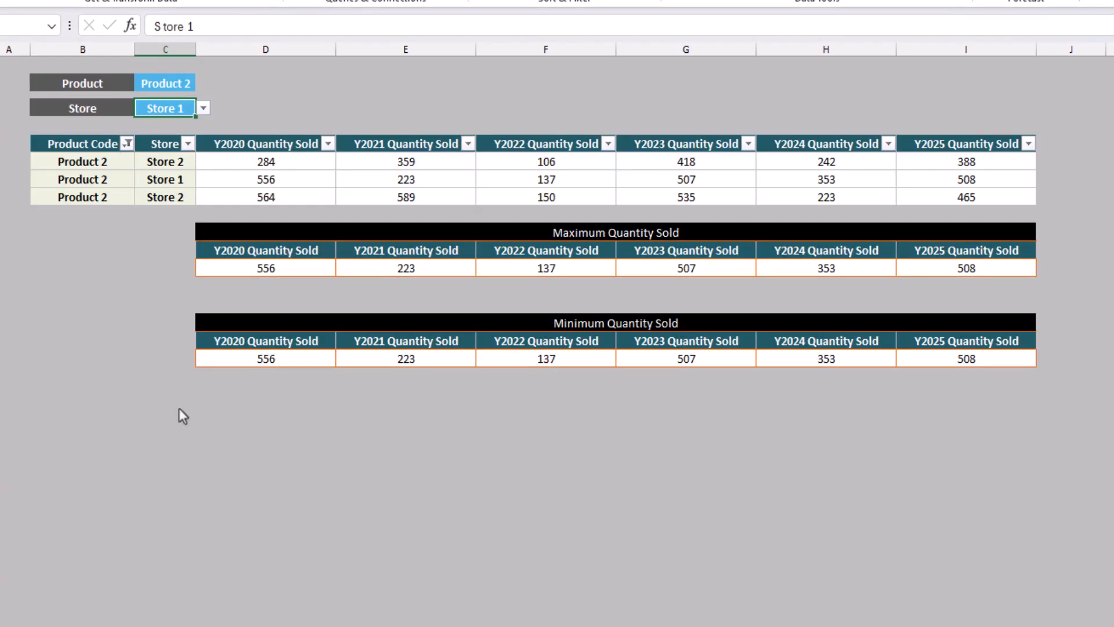
pyautogui.click(188, 143)
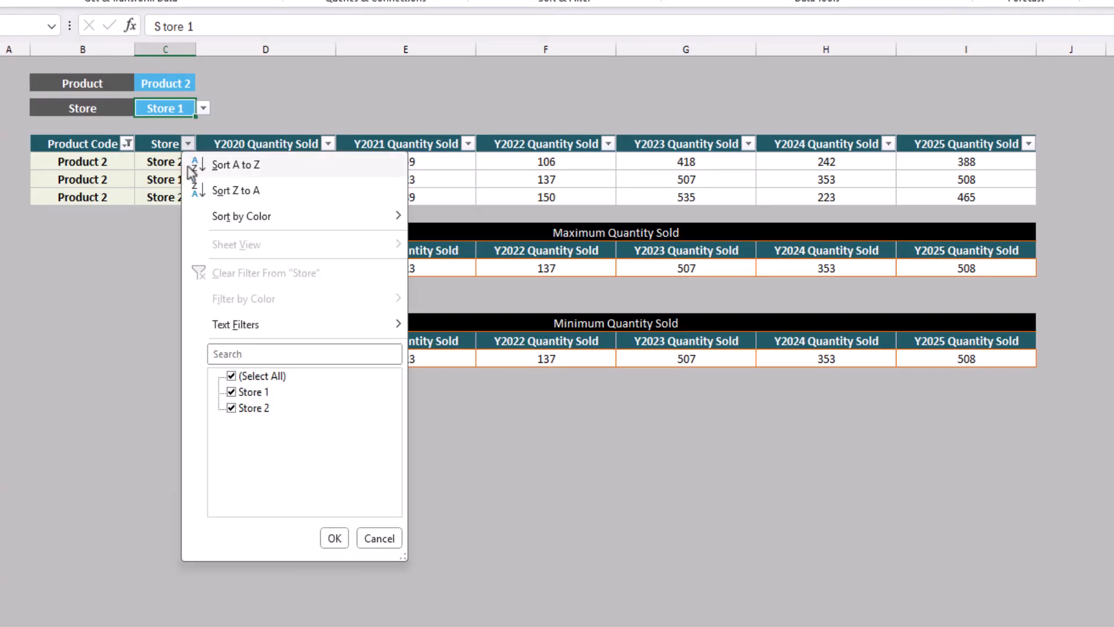
pyautogui.click(245, 410)
pyautogui.press('Return')
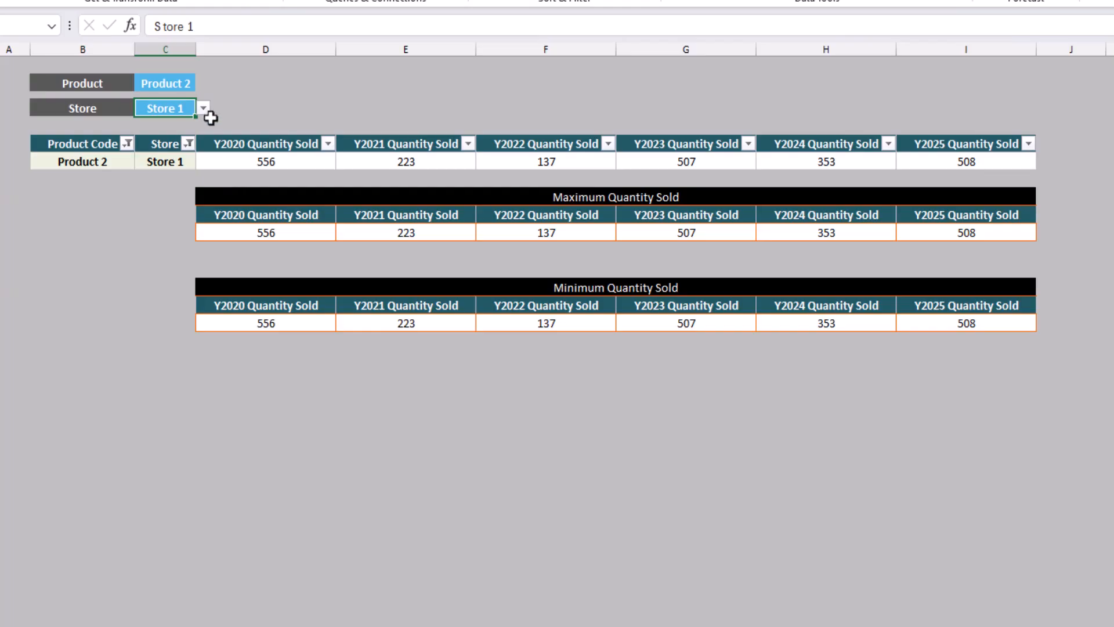
# Step: Change the Store column filter in the data table to show only Store 2
pyautogui.click(188, 143)
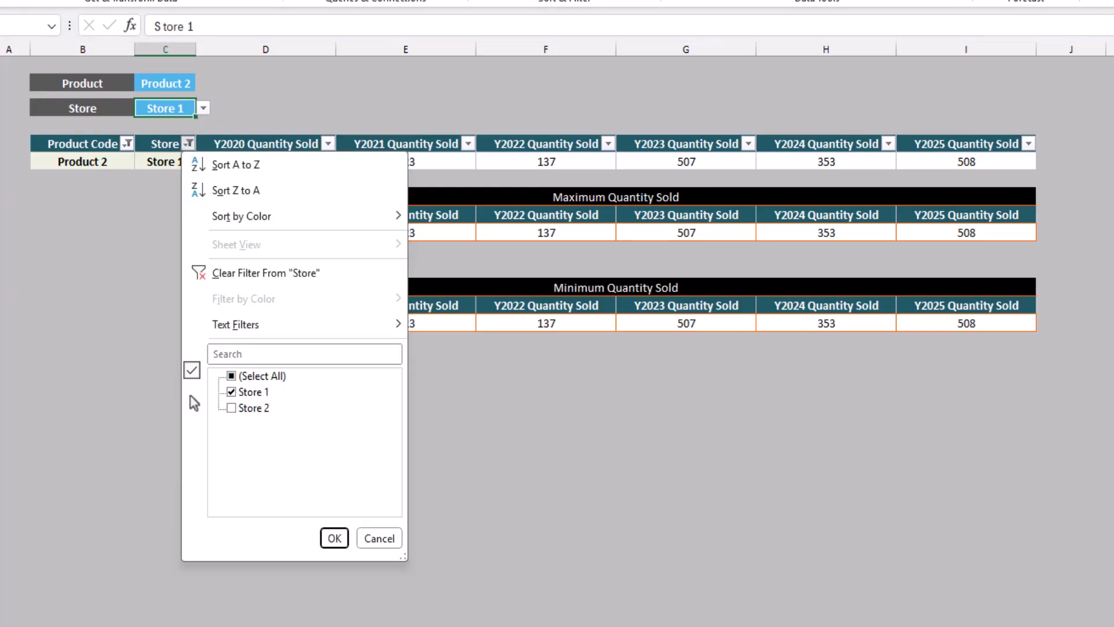
pyautogui.click(235, 396)
pyautogui.click(239, 411)
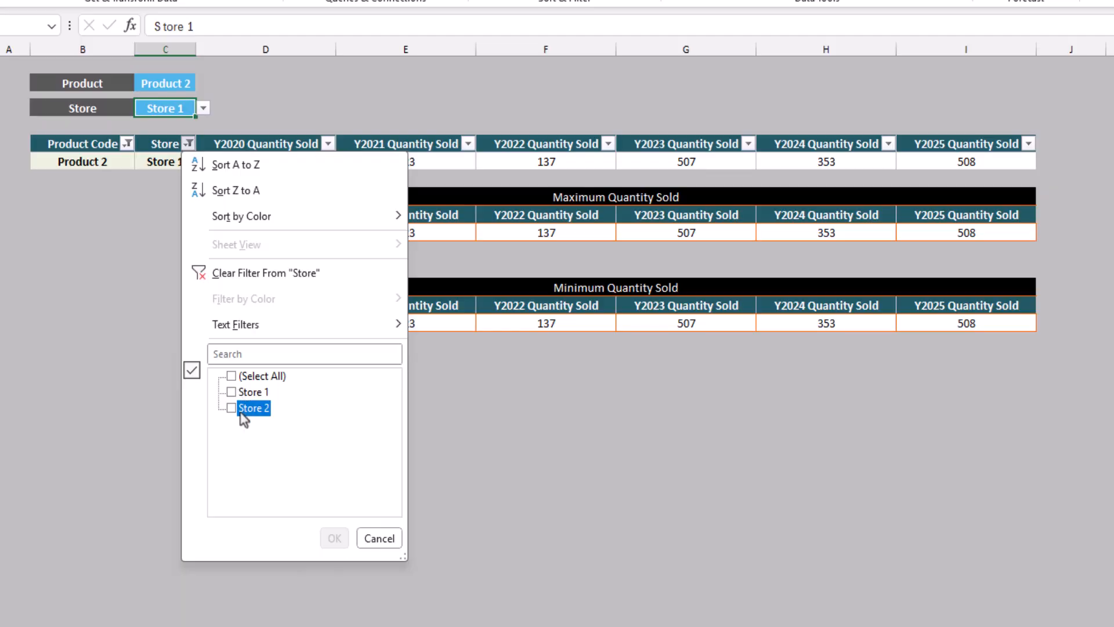
pyautogui.press('Return')
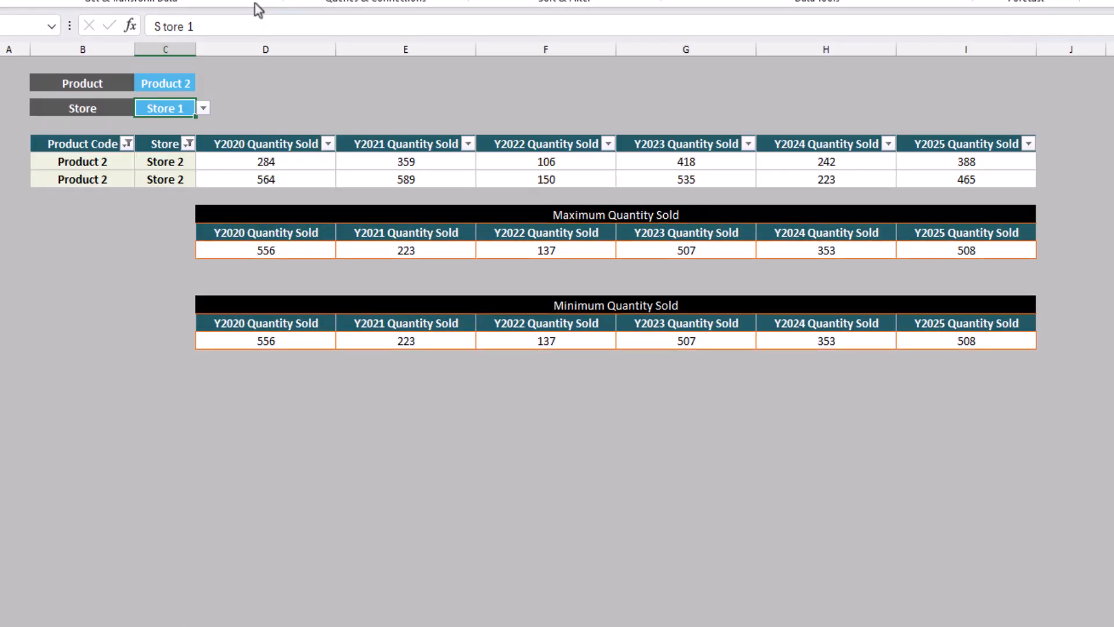
# Step: Set the Store selection in C4 to Store 2 and compare the maximum and minimum results with the filtered rows
pyautogui.click(243, 347)
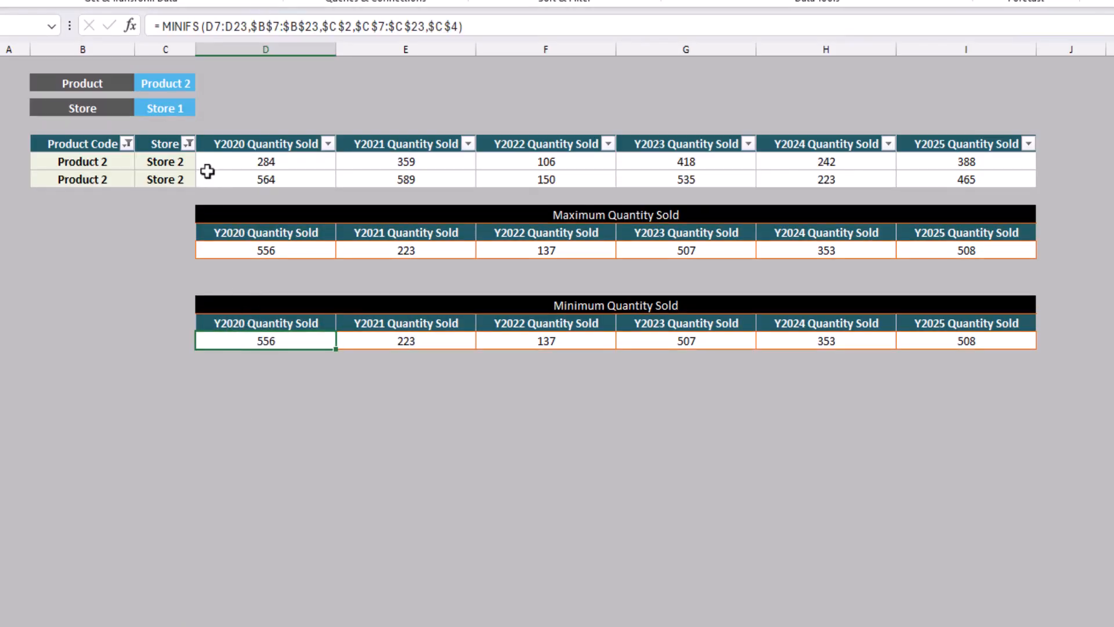
pyautogui.click(183, 108)
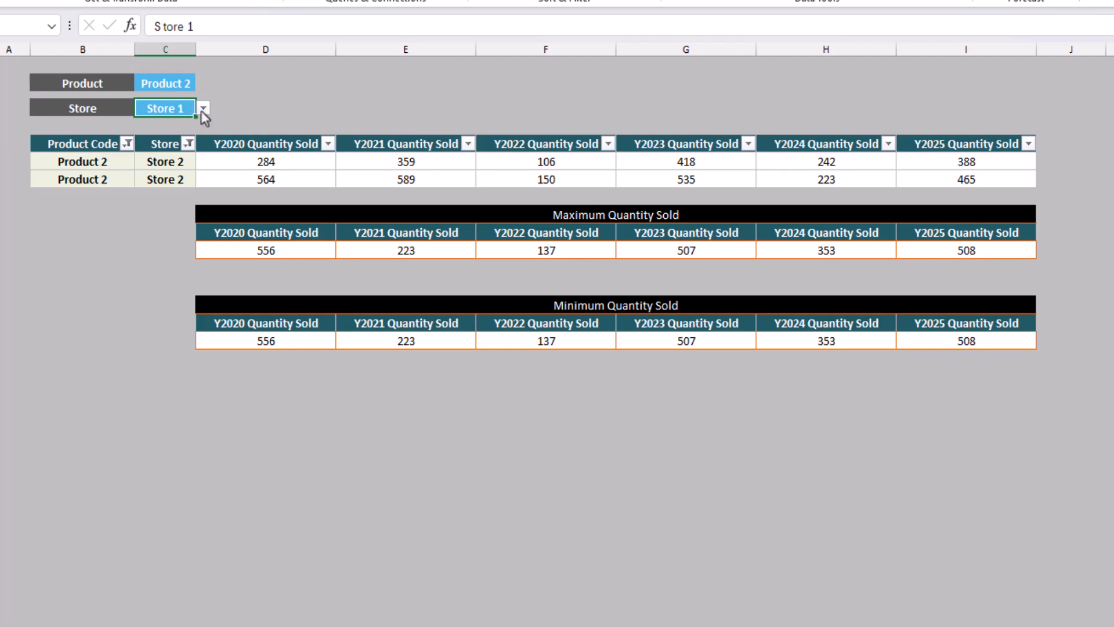
pyautogui.click(203, 108)
pyautogui.click(156, 141)
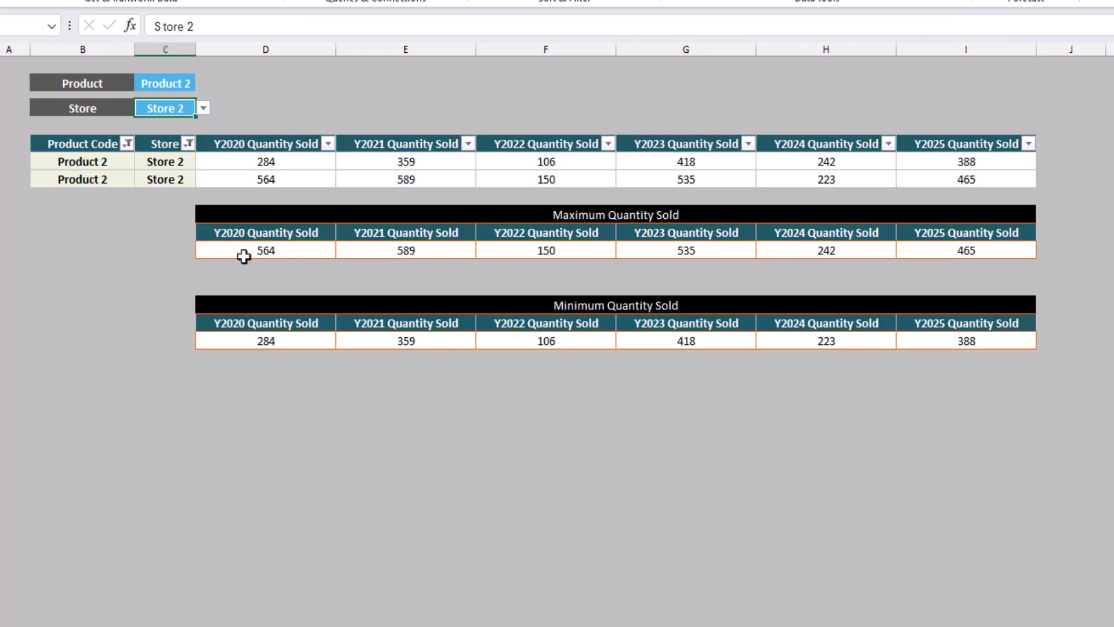
pyautogui.click(253, 184)
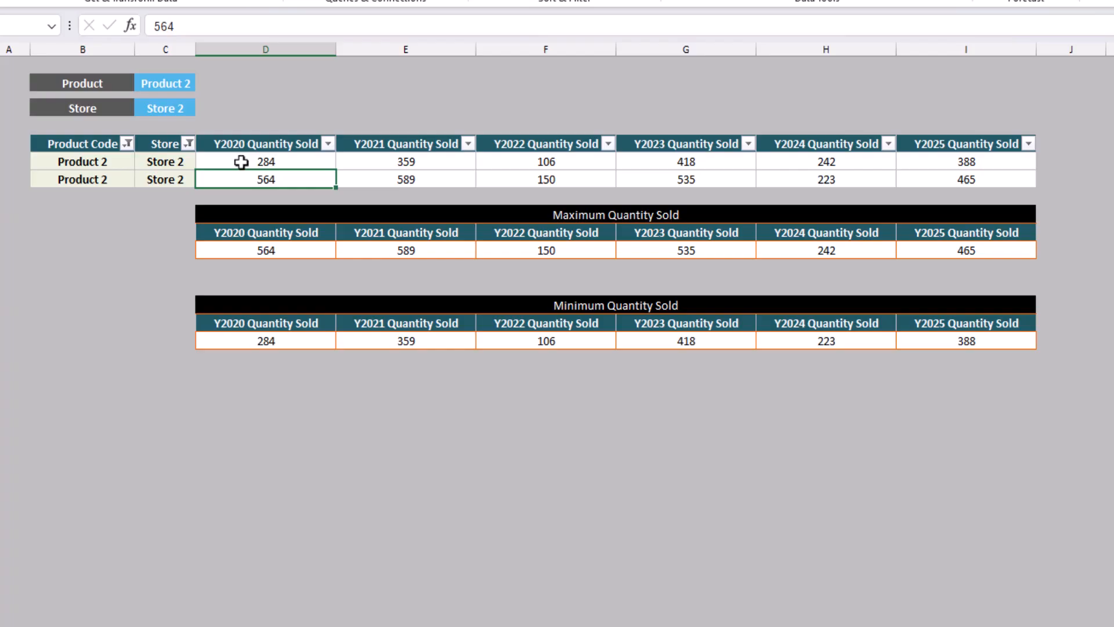
pyautogui.click(270, 342)
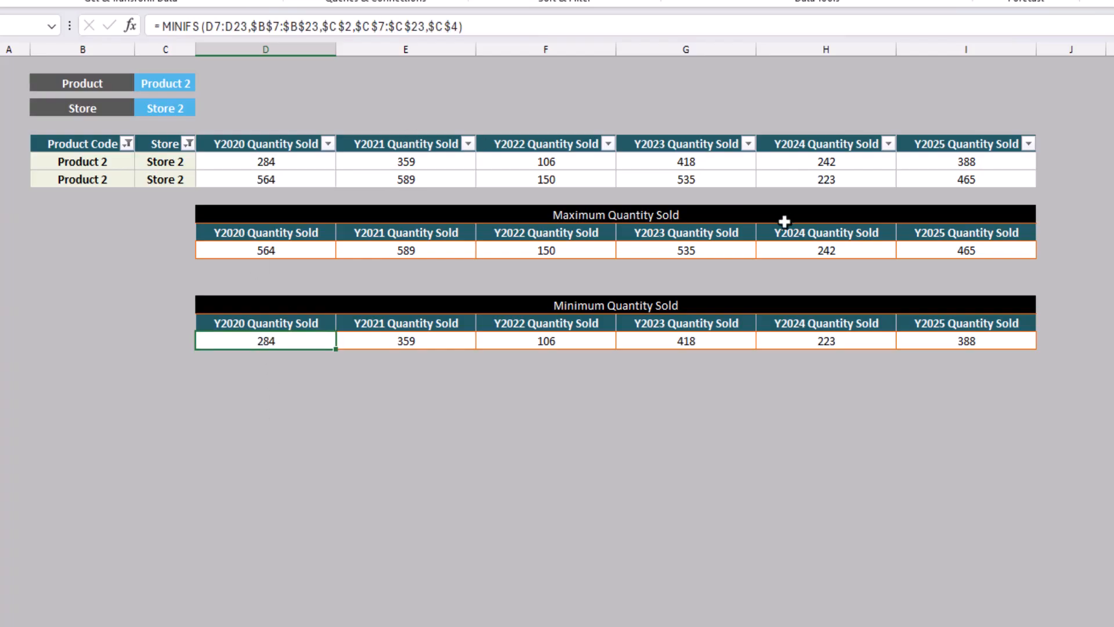
pyautogui.click(226, 304)
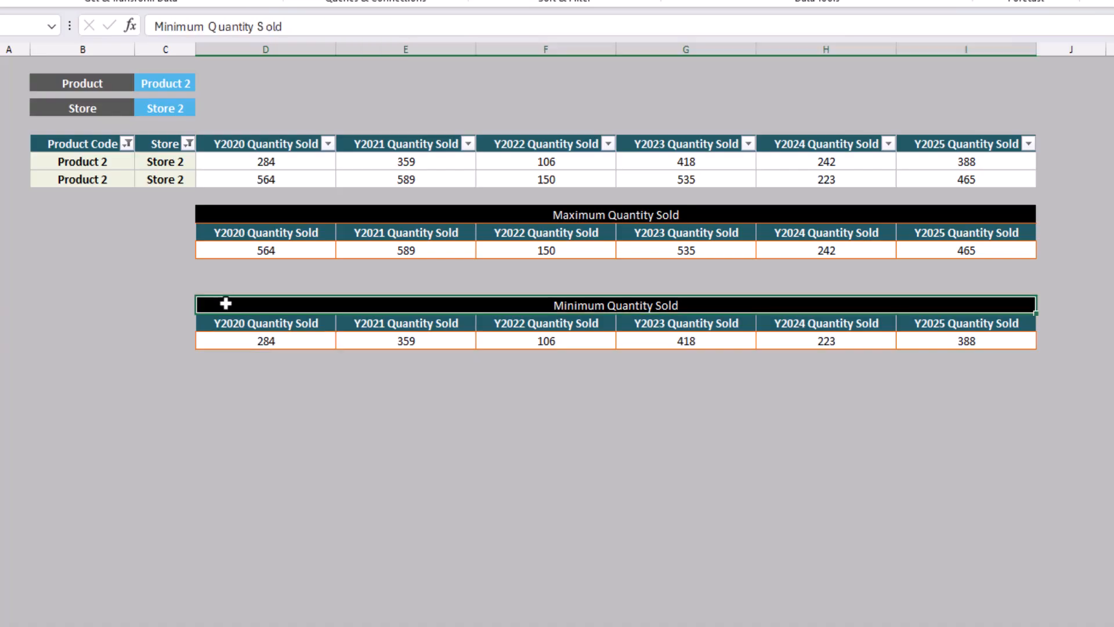